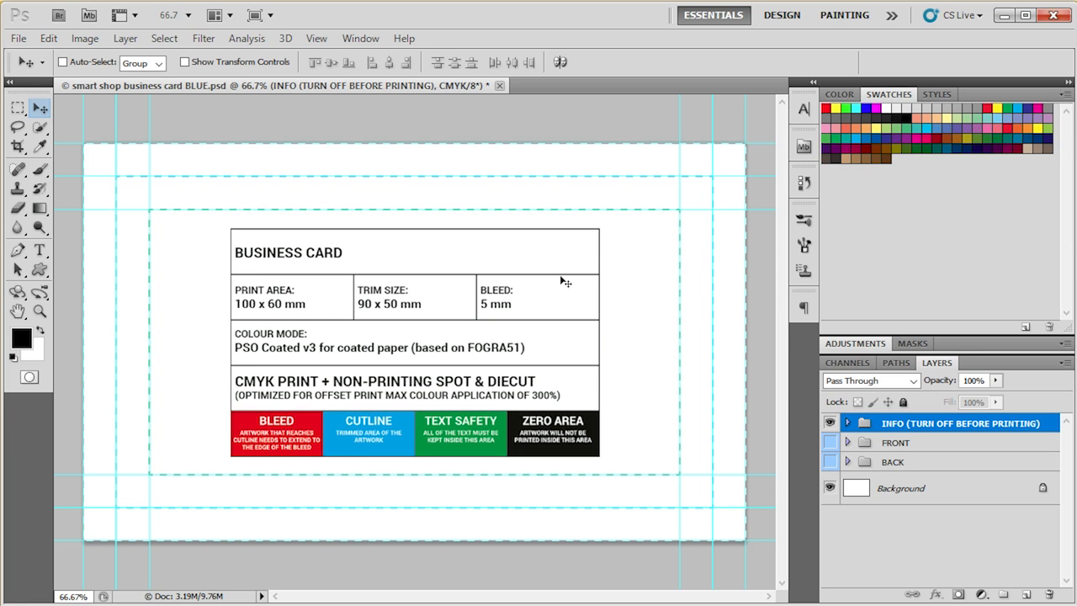
- Hide the INFO group, preview the FRONT and BACK groups, and leave only the FRONT side of the card shown
left_click(830, 423)
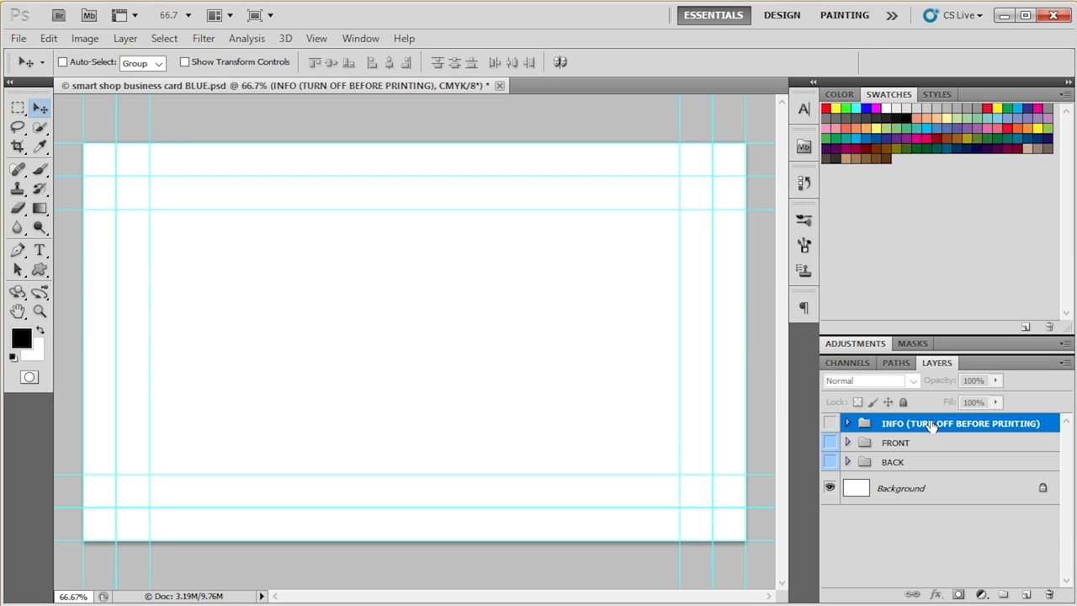
left_click(830, 443)
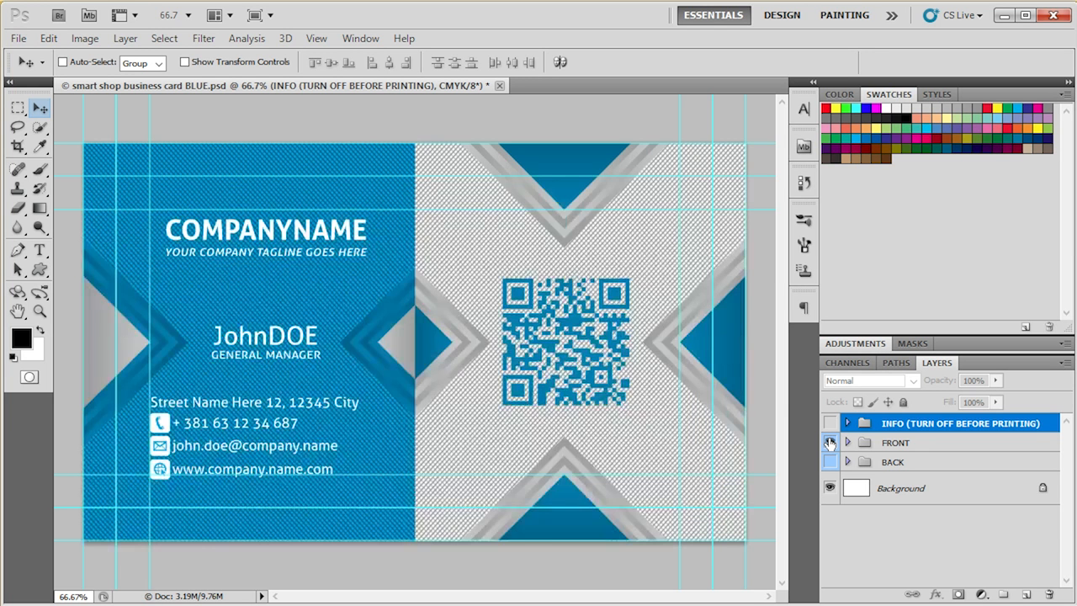
left_click(829, 444)
left_click(831, 463)
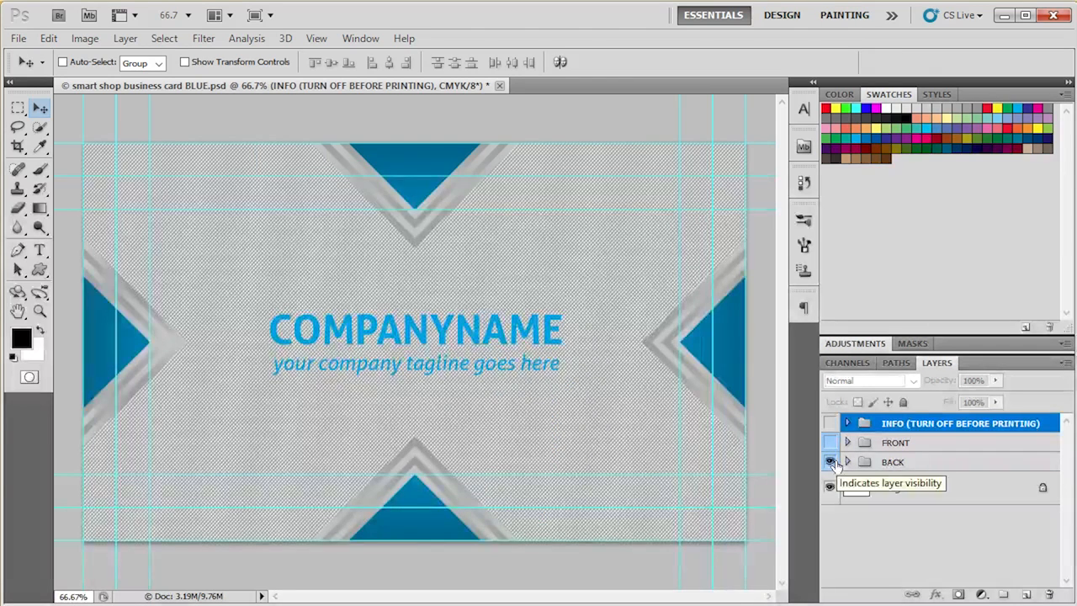
left_click(831, 462)
left_click(831, 442)
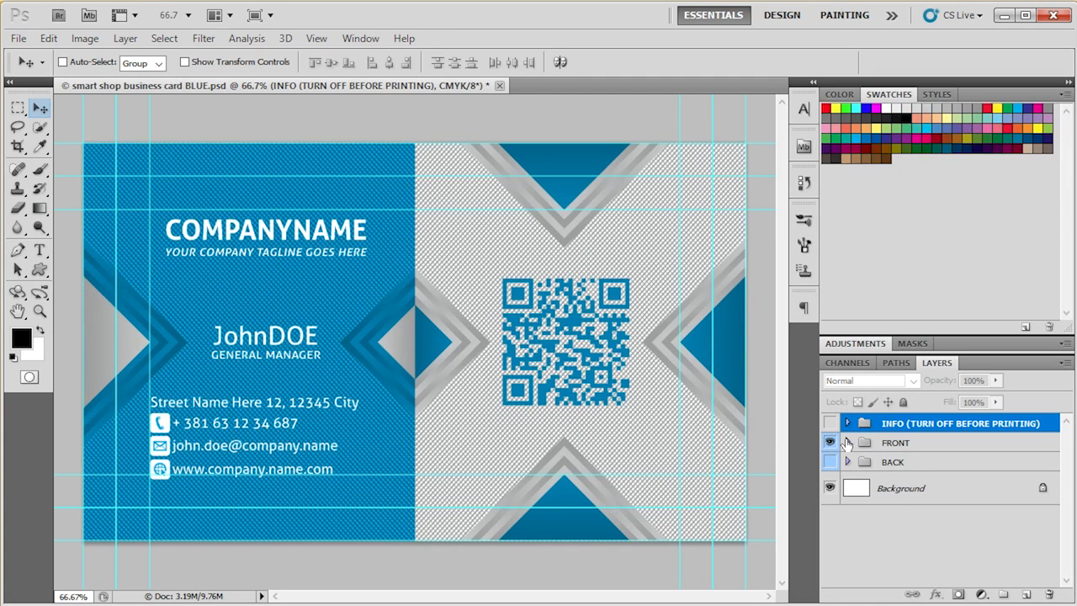
- Open the QR Code smart object from the design group inside FRONT for editing
left_click(848, 443)
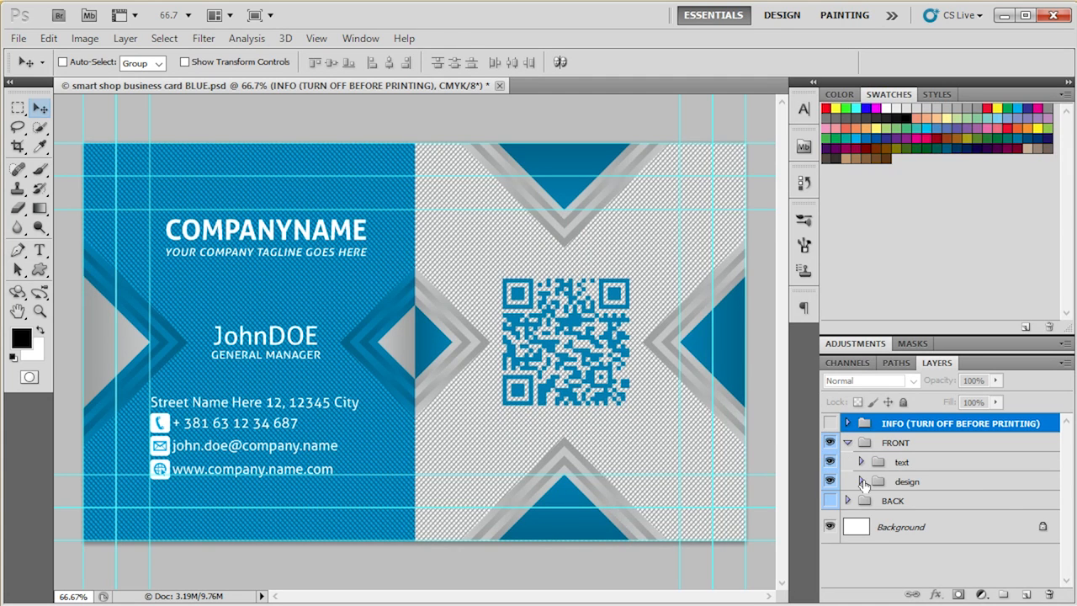
left_click(861, 463)
left_click(862, 466)
left_click(862, 482)
scroll(941, 524, "down", 1)
left_click(875, 507)
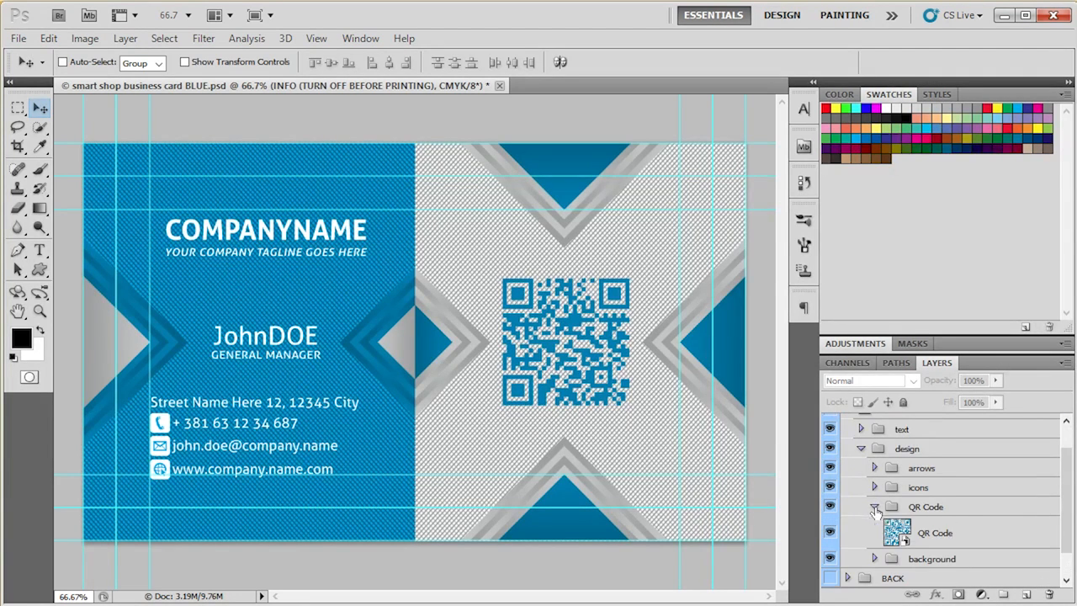
left_click(932, 535)
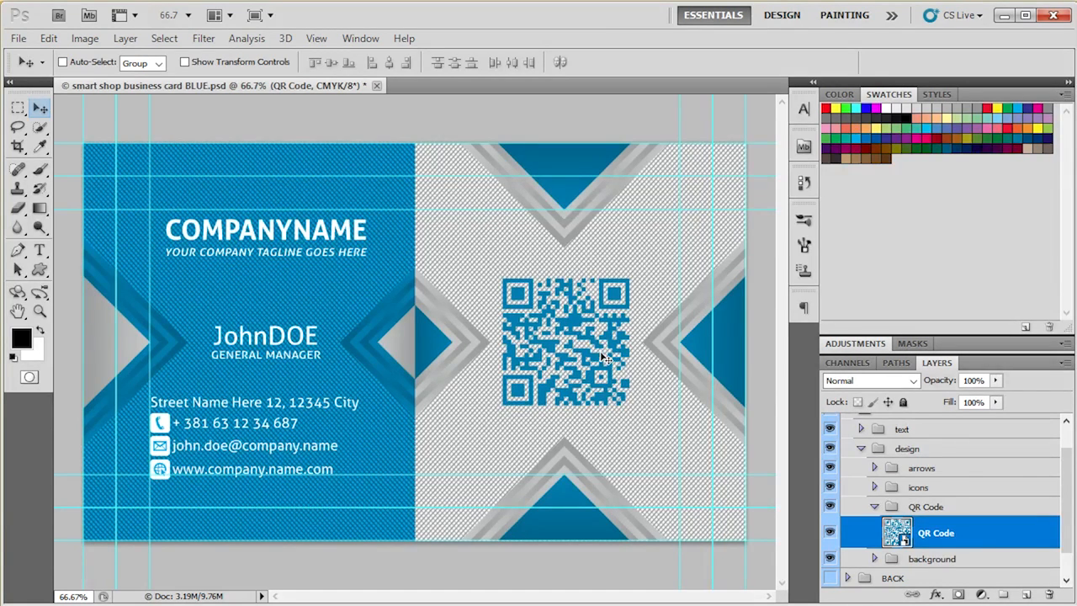
double_click(898, 532)
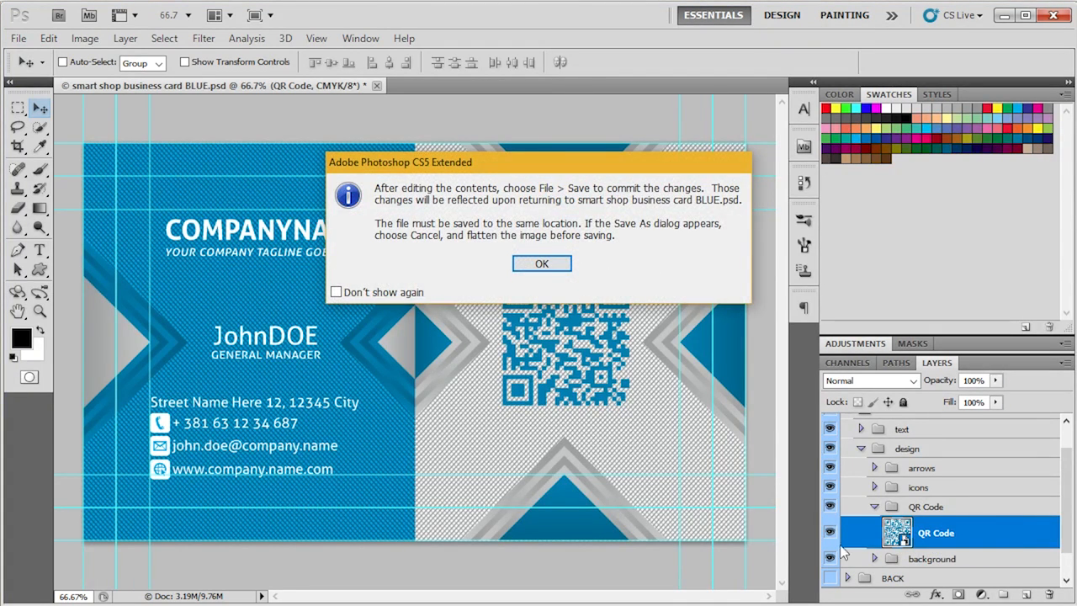
left_click(558, 265)
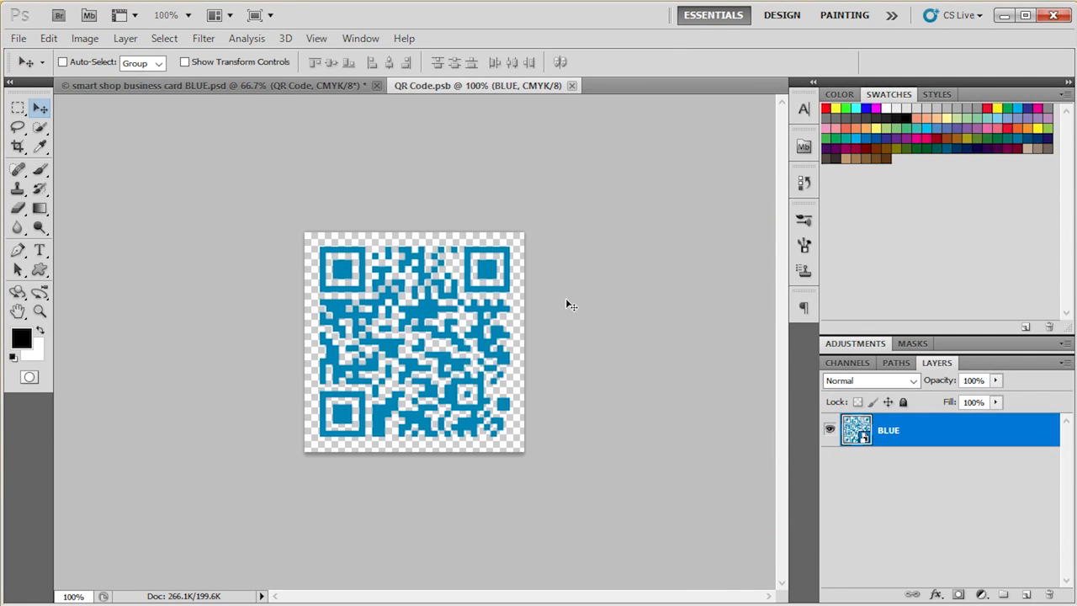
- Place the MY QR RED file into the smart object and scale it to 104.44% to fill the canvas
left_click(18, 38)
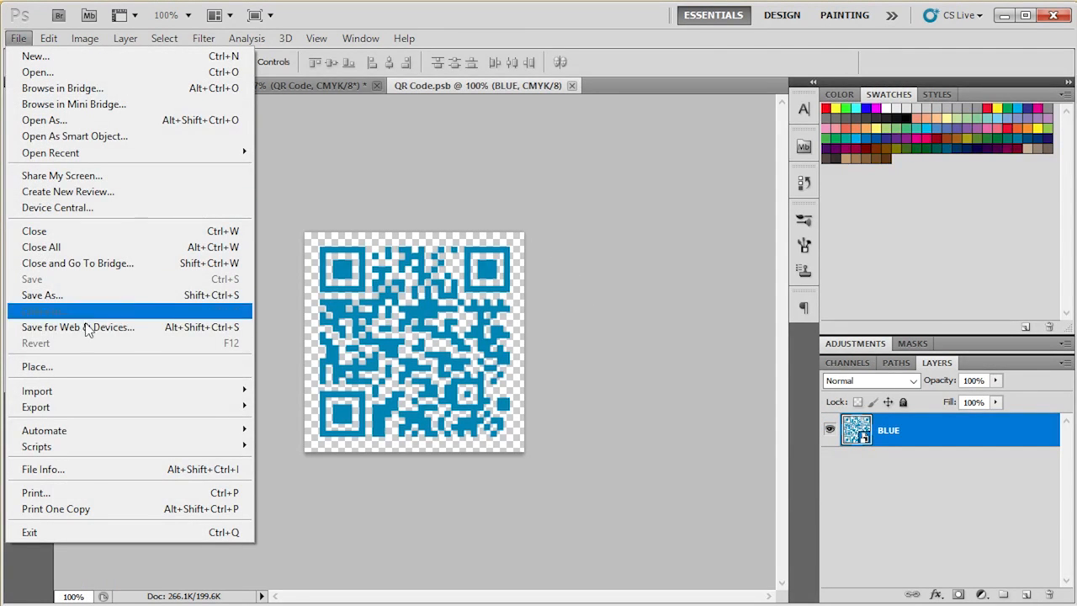
left_click(91, 367)
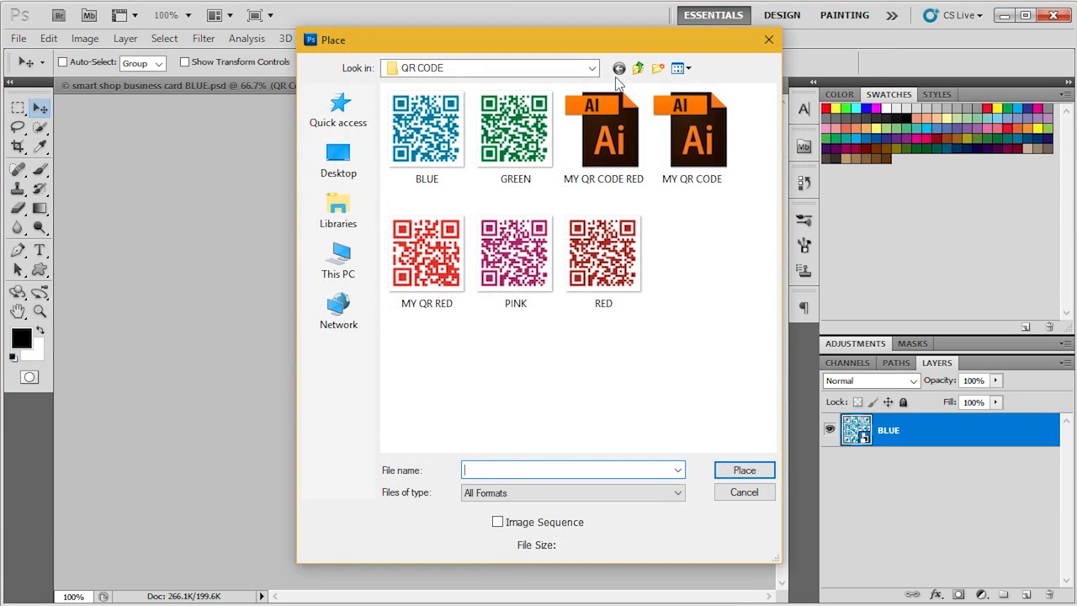
double_click(431, 240)
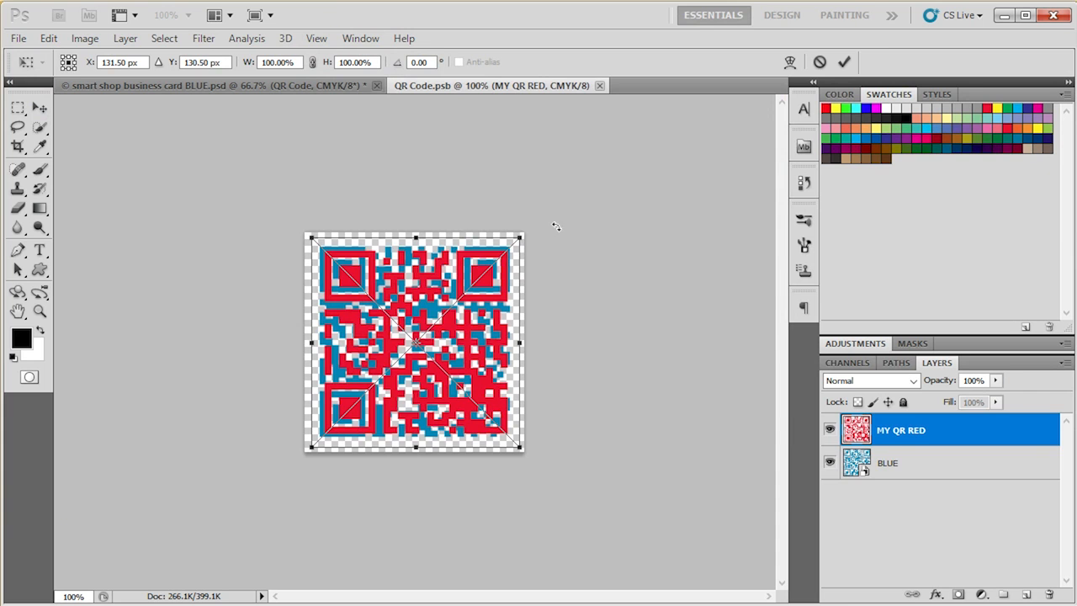
left_click_drag(522, 237, 526, 232)
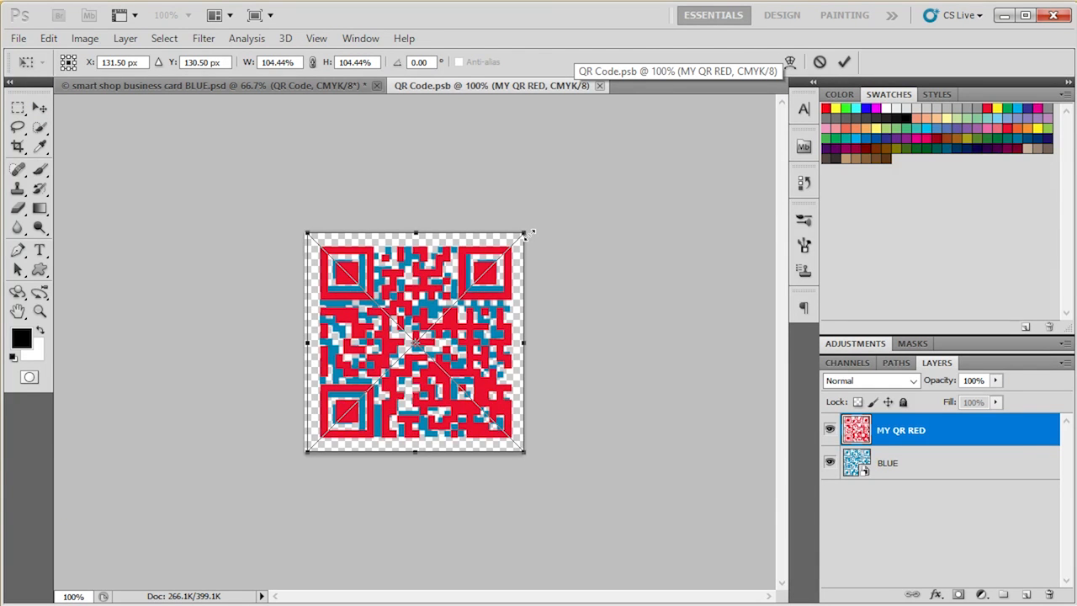
left_click(843, 60)
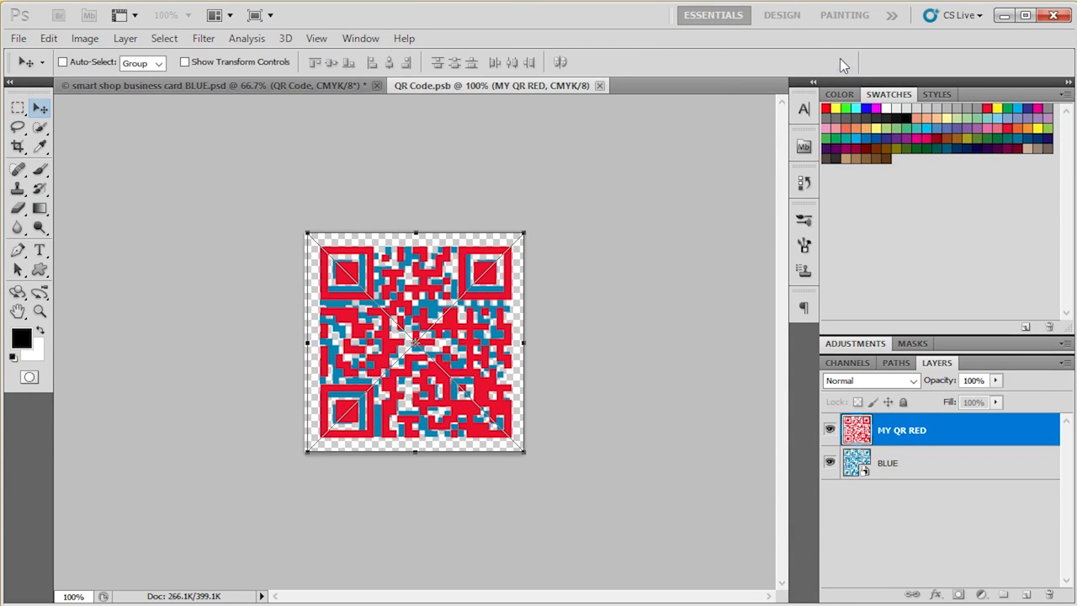
- Delete the BLUE layer from the QR code smart object, then save and close it
left_click(949, 462)
left_click(830, 462)
left_click_drag(889, 460, 1050, 595)
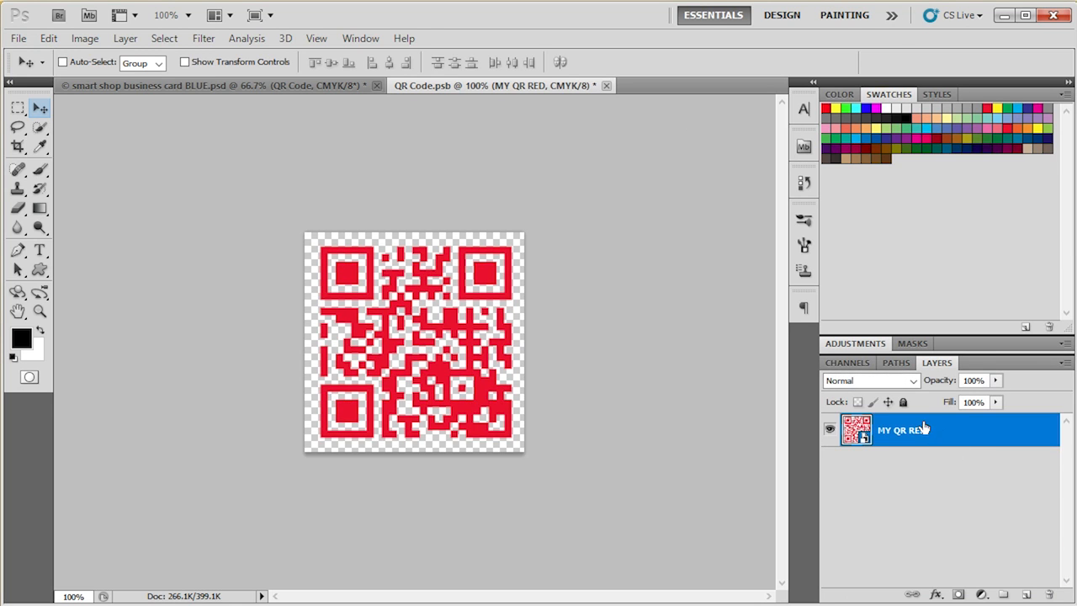
key("ctrl+s")
left_click(600, 85)
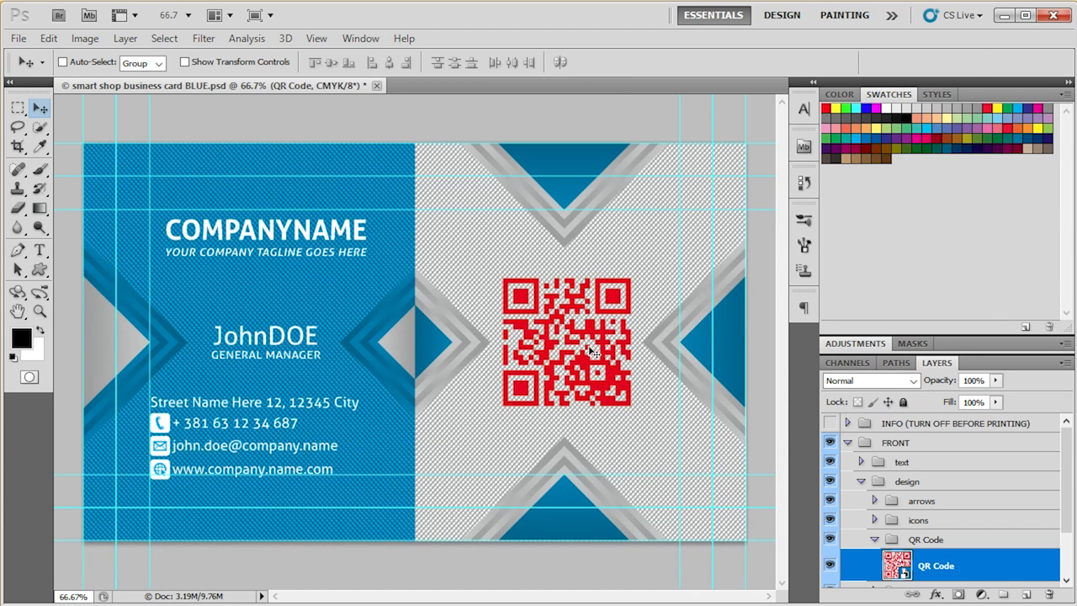
- Give the layer list more height and expand the front design's background group to select the color half layer
left_click(874, 541)
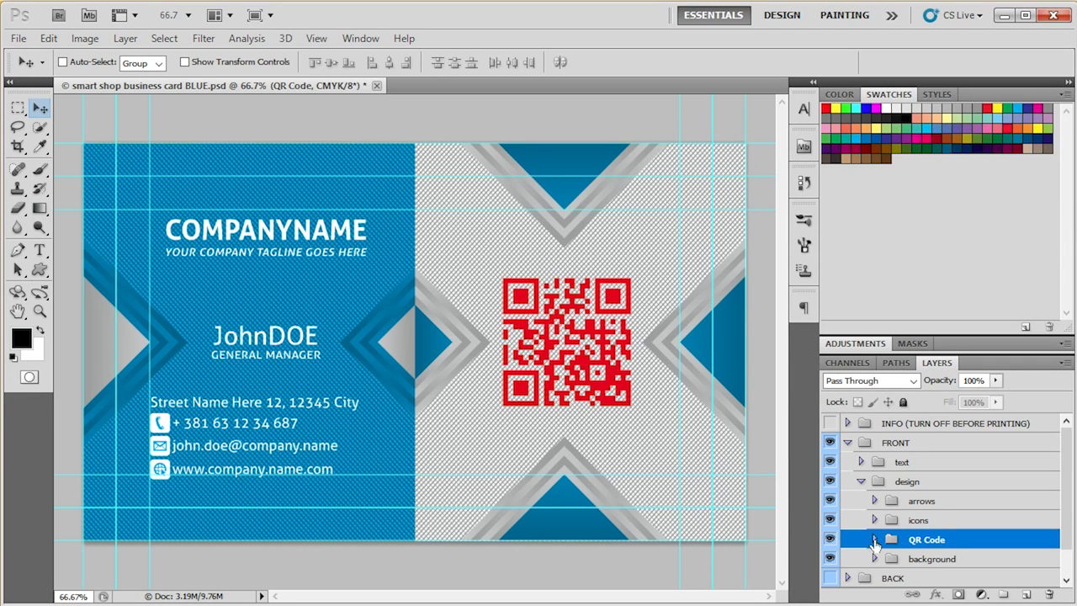
left_click(923, 560)
scroll(932, 497, "down", 1)
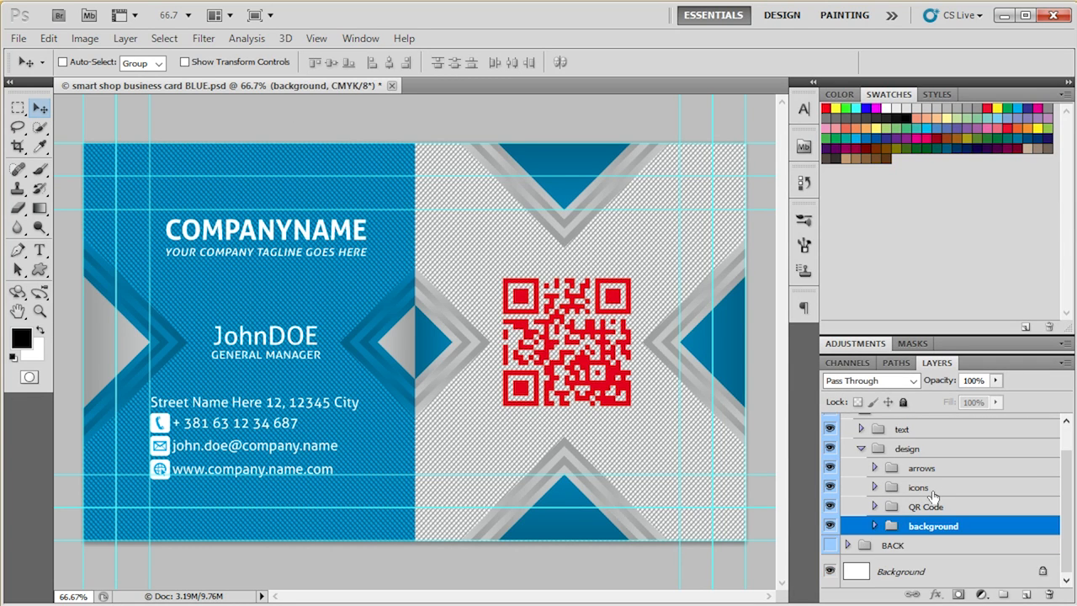
left_click_drag(955, 349, 956, 219)
left_click(941, 511)
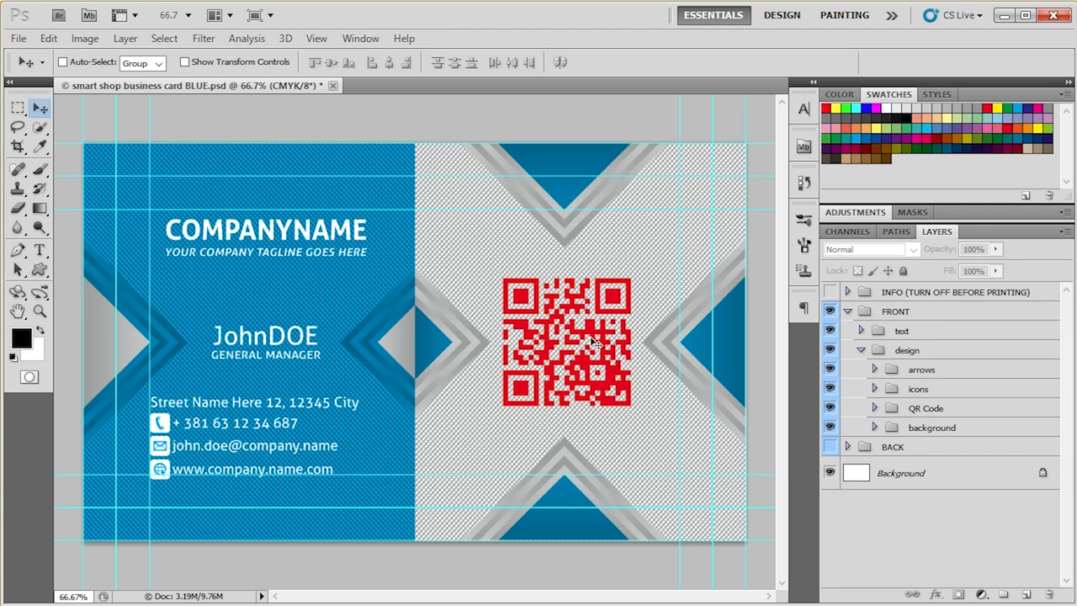
left_click(875, 428)
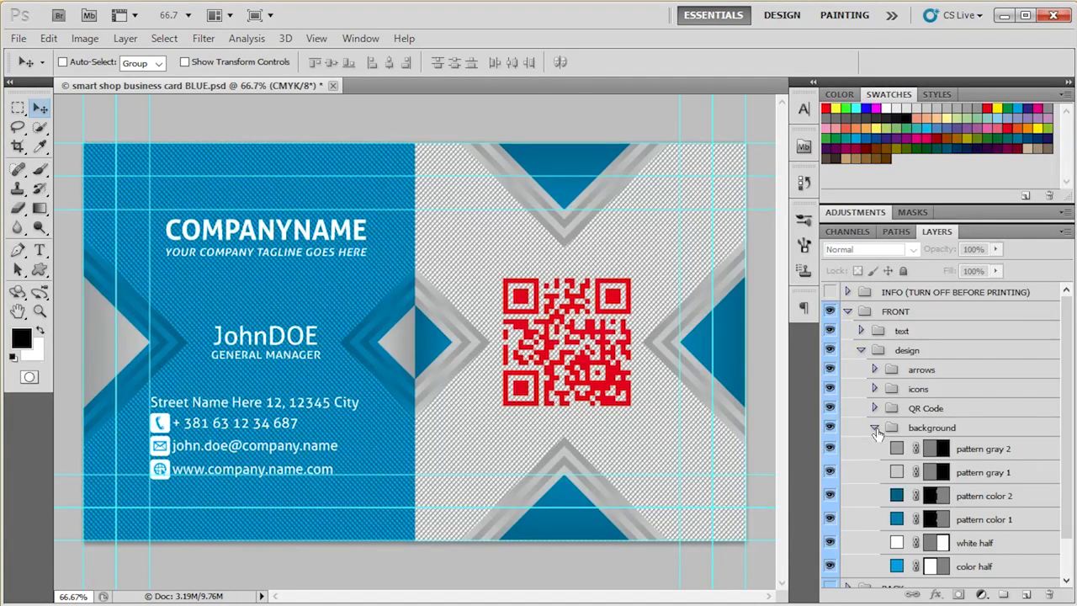
scroll(871, 472, "down", 2)
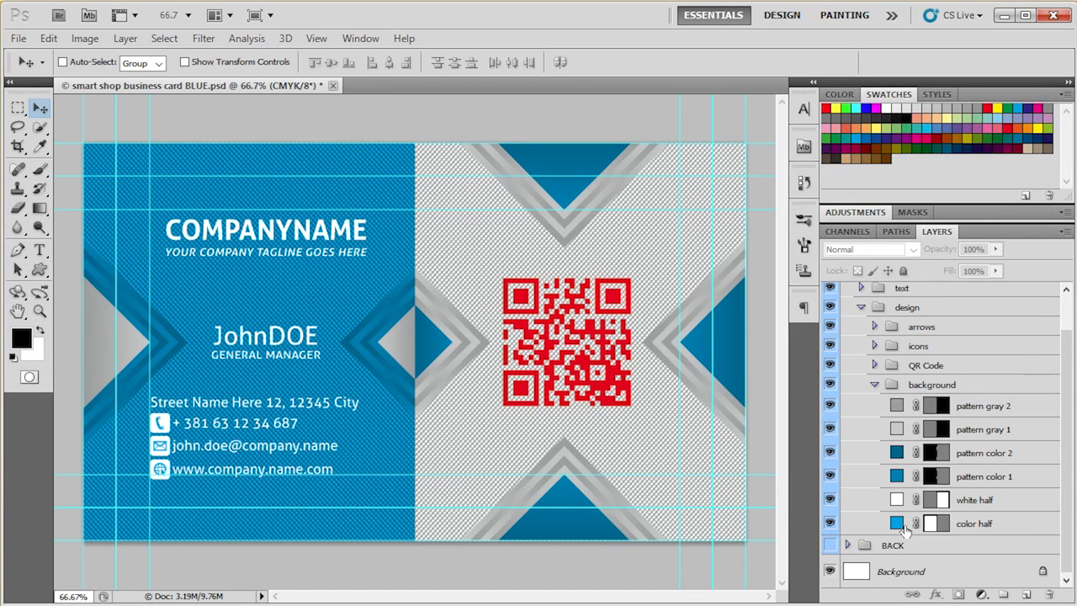
left_click(899, 525)
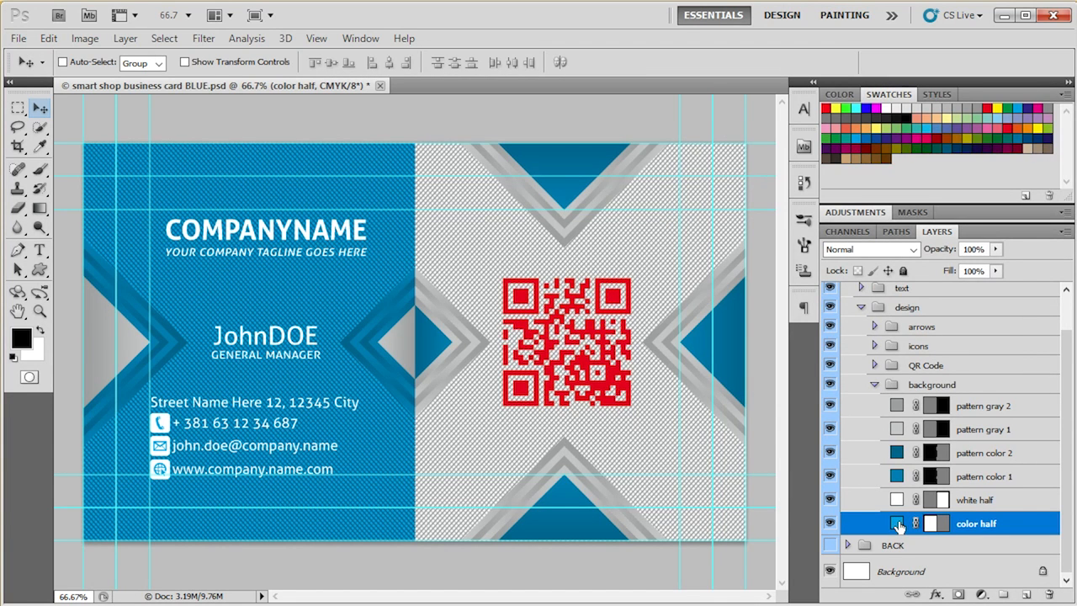
double_click(898, 523)
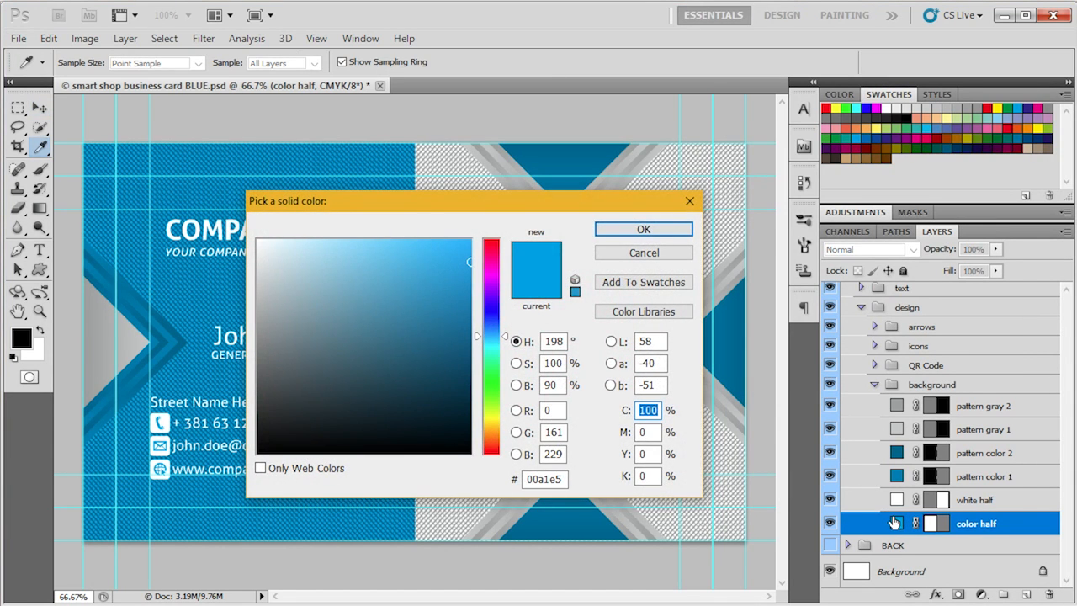
mouse_move(468, 256)
left_mouse_down()
mouse_move(471, 272)
mouse_move(386, 380)
mouse_move(405, 397)
left_mouse_up()
left_click_drag(474, 335, 483, 413)
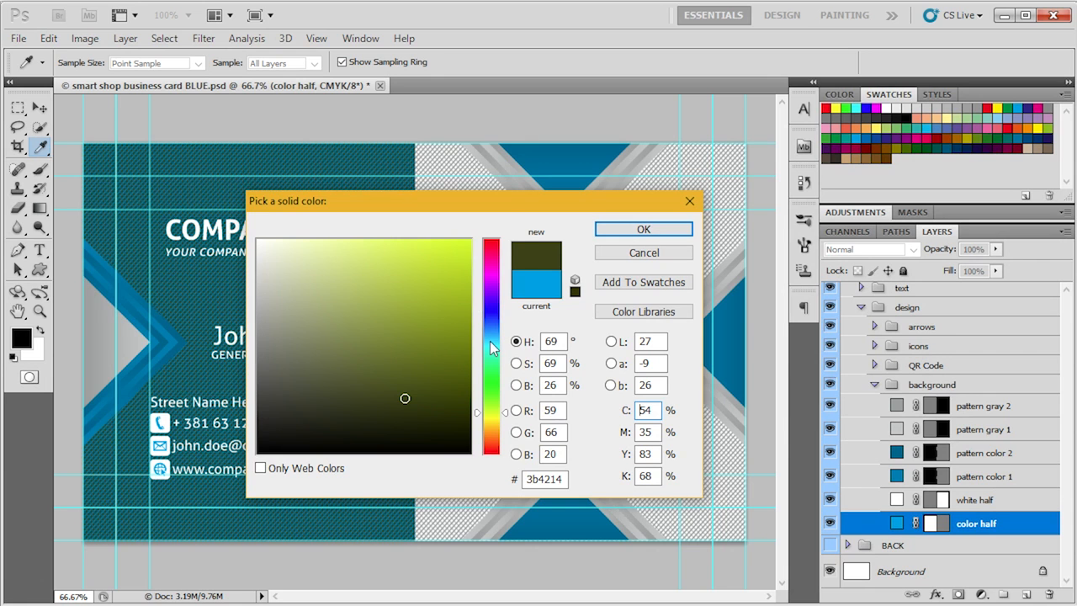
double_click(656, 408)
left_click(644, 253)
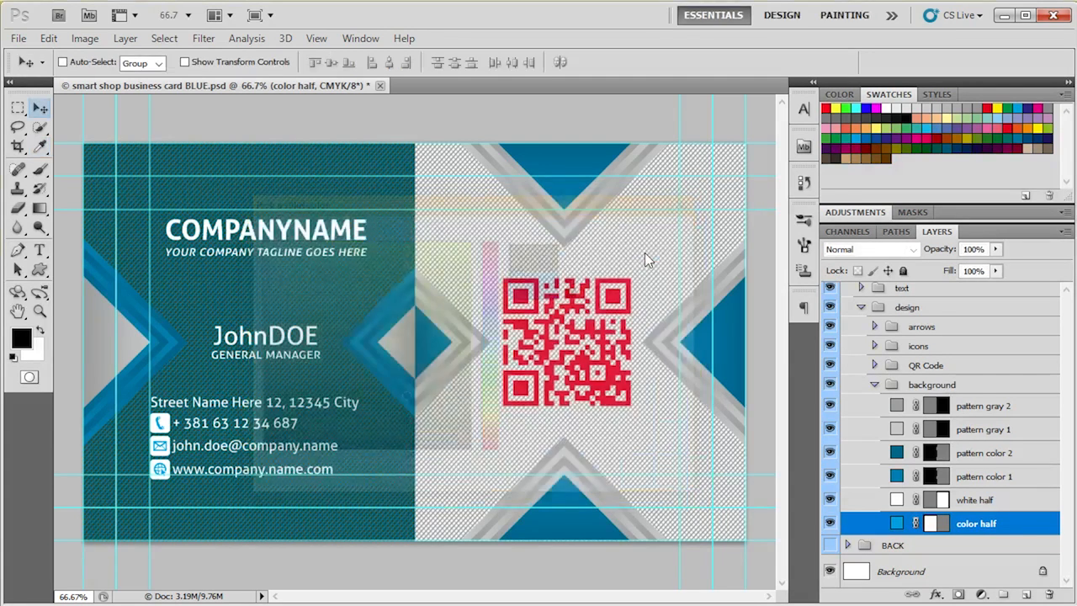
- Set the foreground colour to bright red with CMYK values 0, 100, 100, 0
left_click(22, 338)
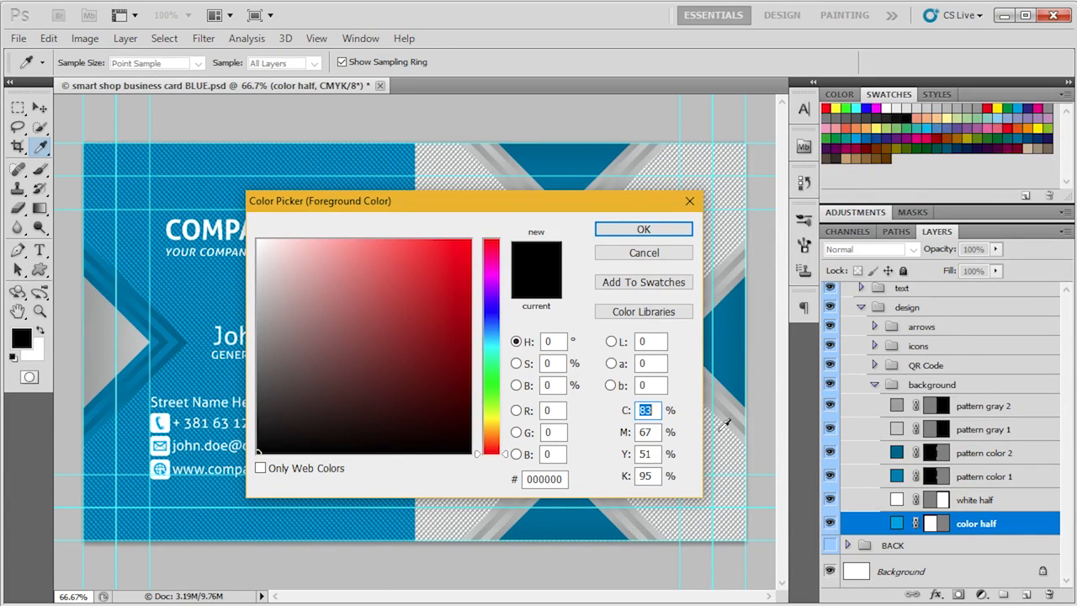
type("0")
key("Tab")
type("100")
key("Tab")
type("100")
key("Tab")
type("0")
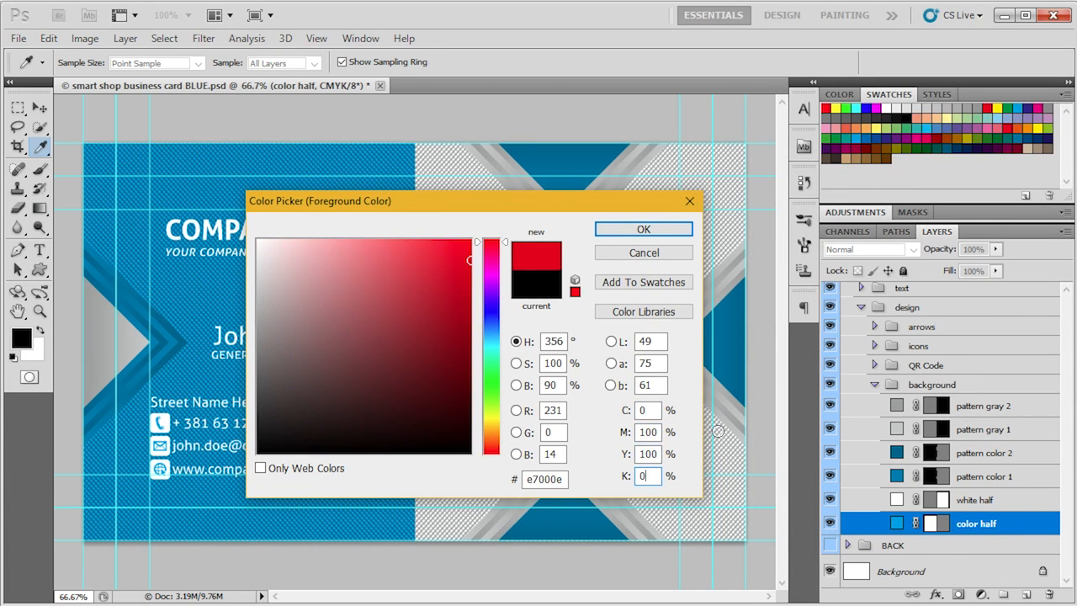
key("Return")
key("v")
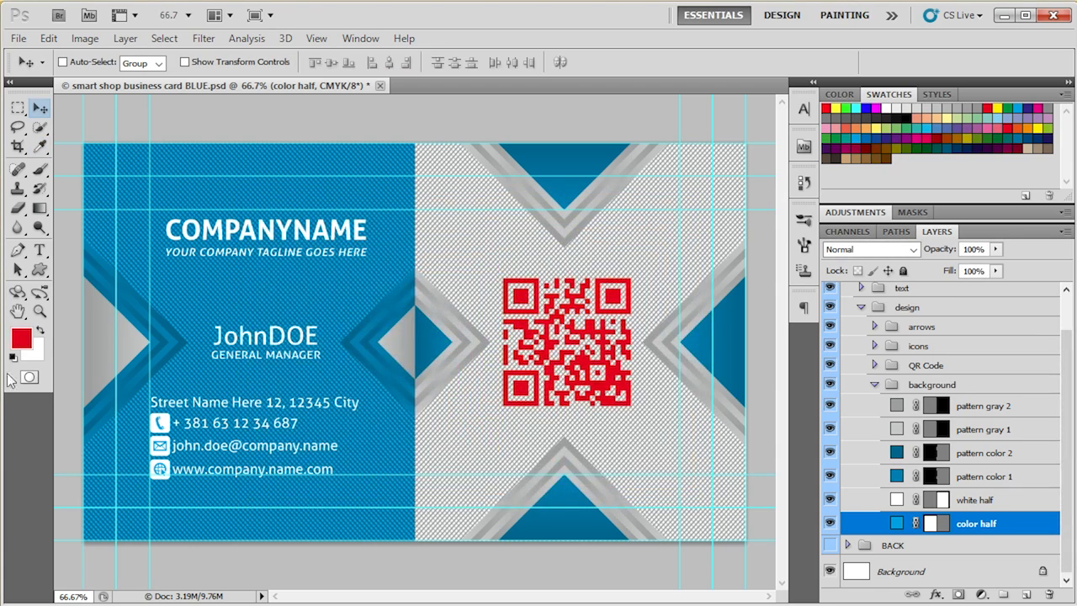
- Set the background colour to dark red with CMYK values 0, 100, 100, 30
left_click(36, 355)
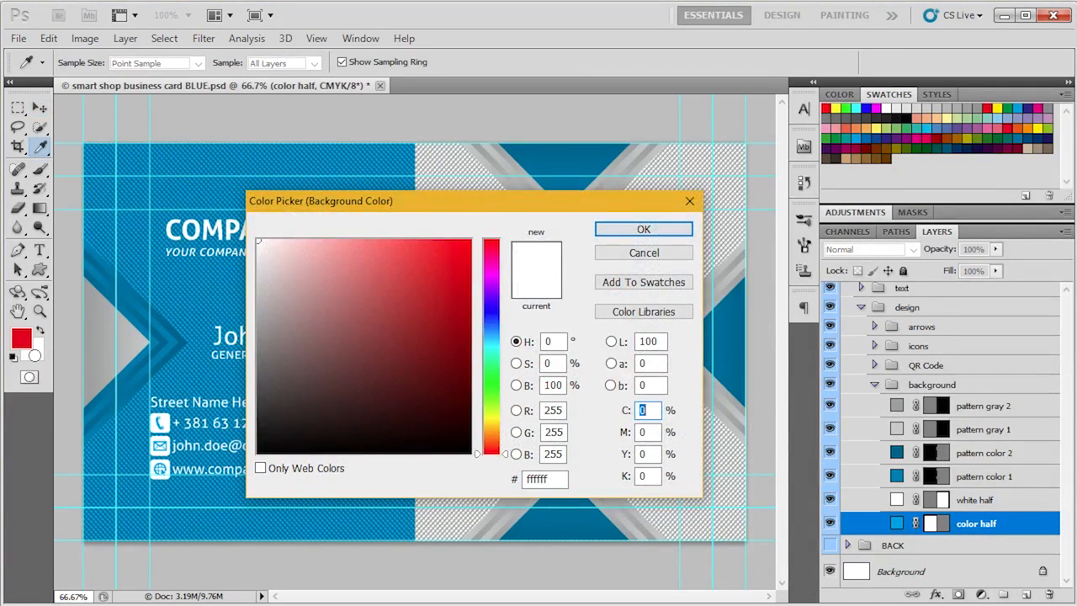
key("Tab")
type("100")
key("Tab")
type("100")
key("Tab")
type("30")
key("Return")
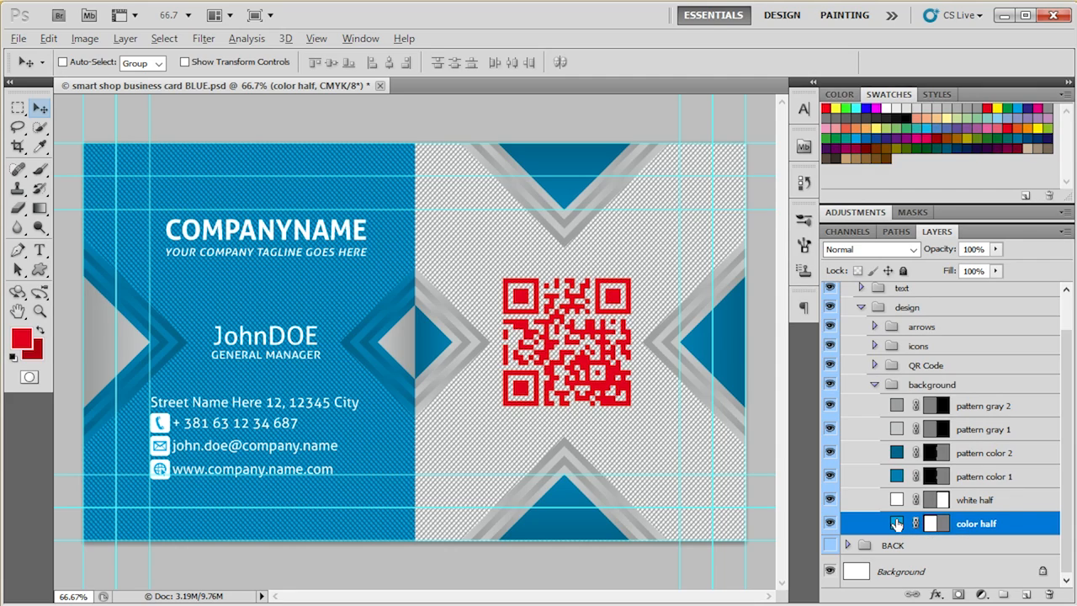
- Fill the color half layer with the bright red foreground colour and pattern color 1 with the dark red background colour
key("alt+BackSpace")
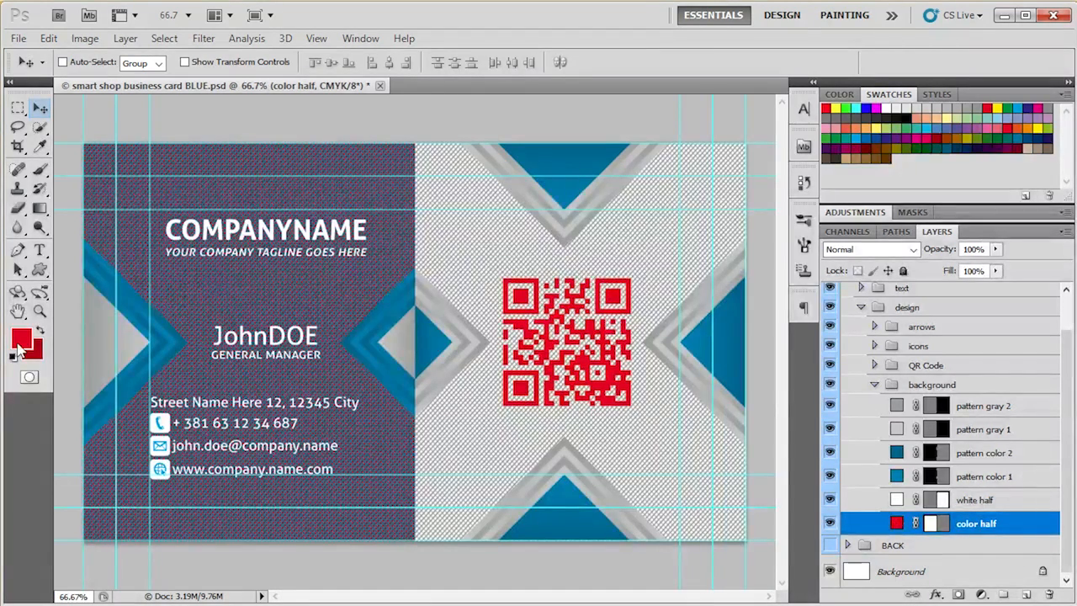
left_click(897, 477)
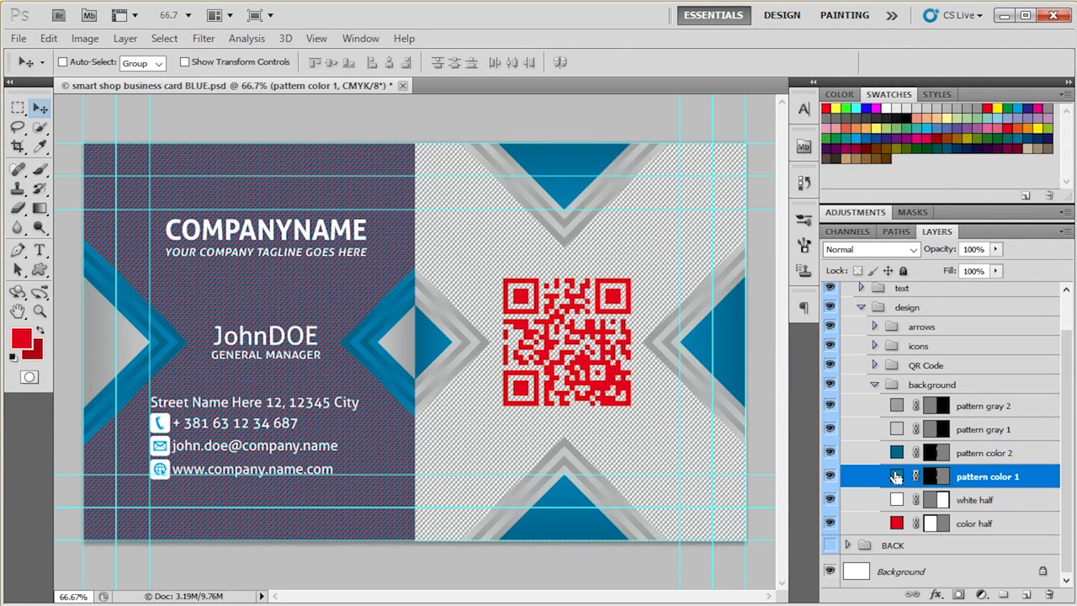
key("alt+BackSpace")
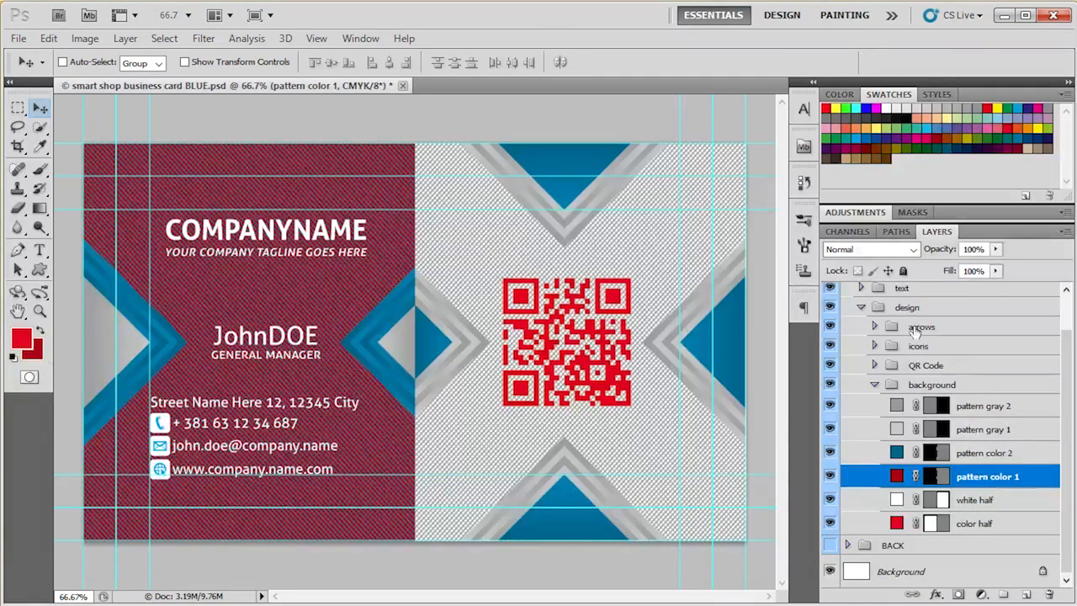
- Fill the website layer in the icons group with the bright red foreground colour
left_click(875, 346)
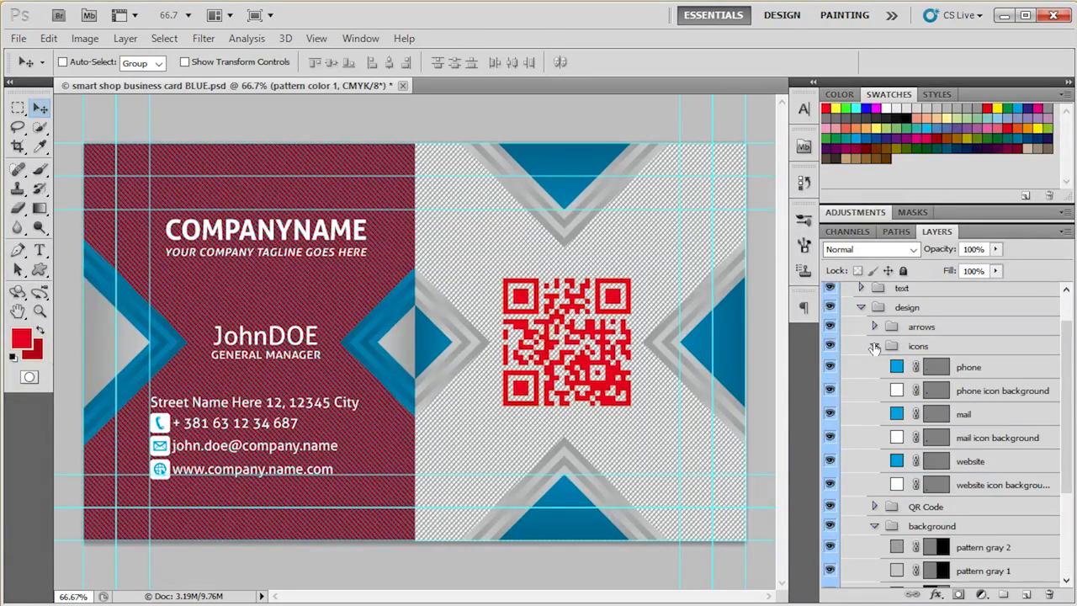
left_click(897, 462)
key("alt+BackSpace")
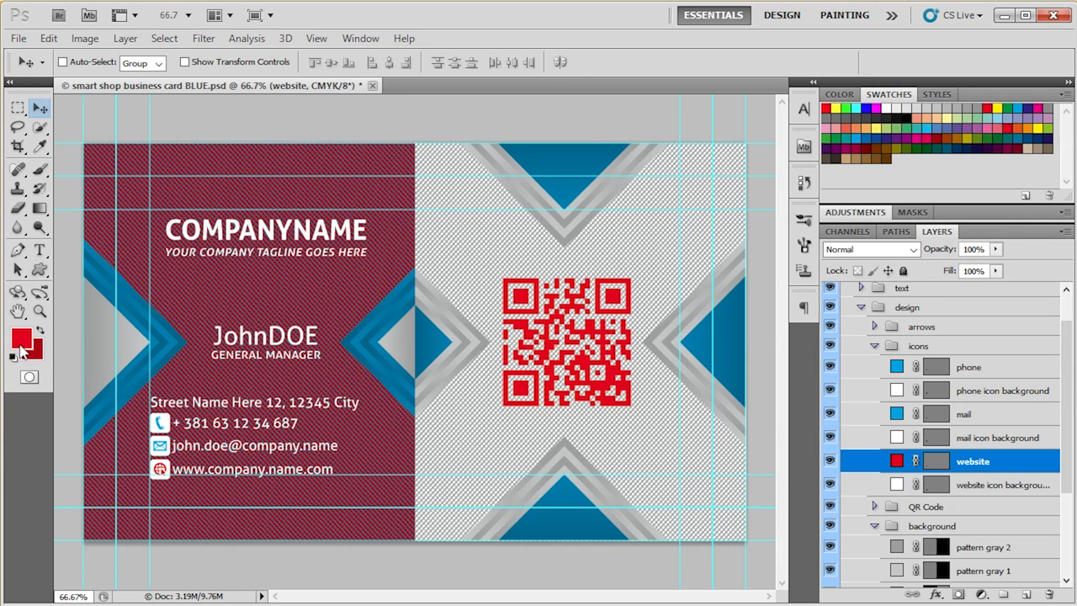
- Fill the mail and phone layers in the icons group with the bright red foreground colour
left_click(897, 414)
key("alt+BackSpace")
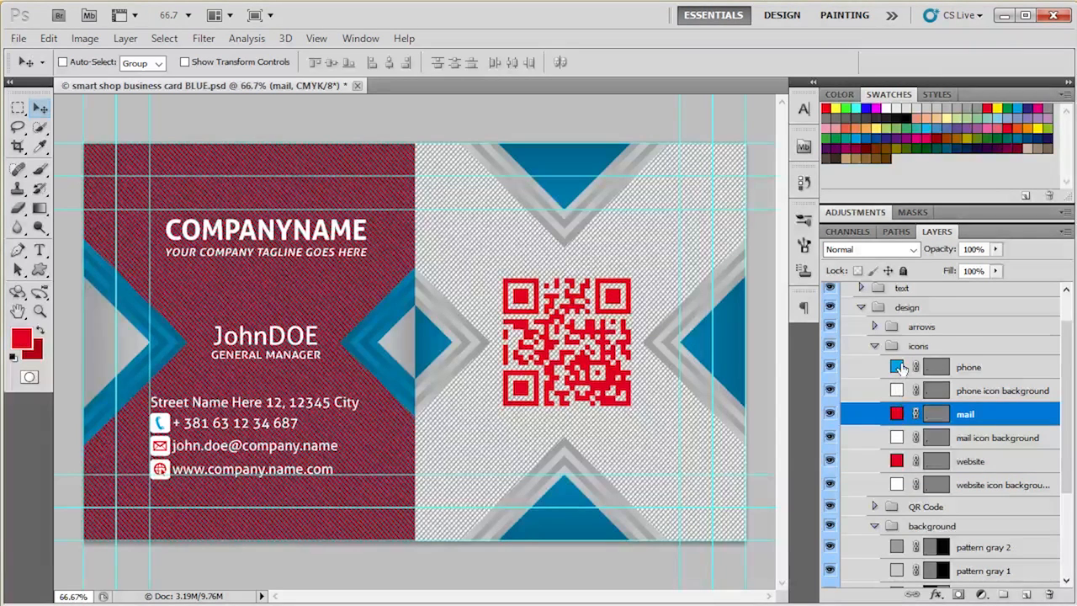
left_click(897, 367)
key("alt+BackSpace")
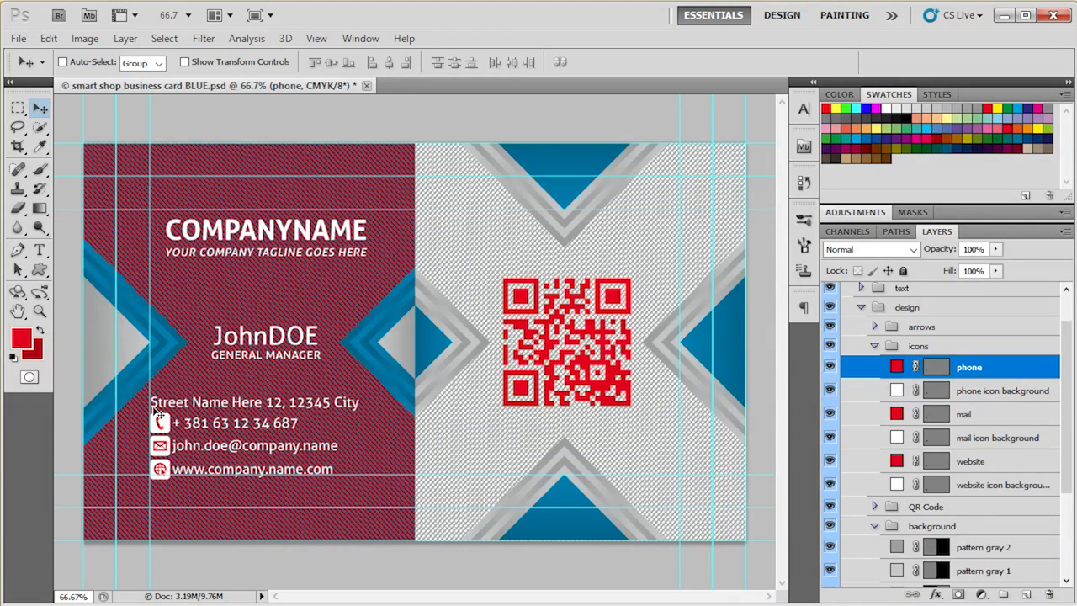
- Expand the arrows group, select the color arrow center 4 layer and widen the layer list to show full names
left_click(875, 327)
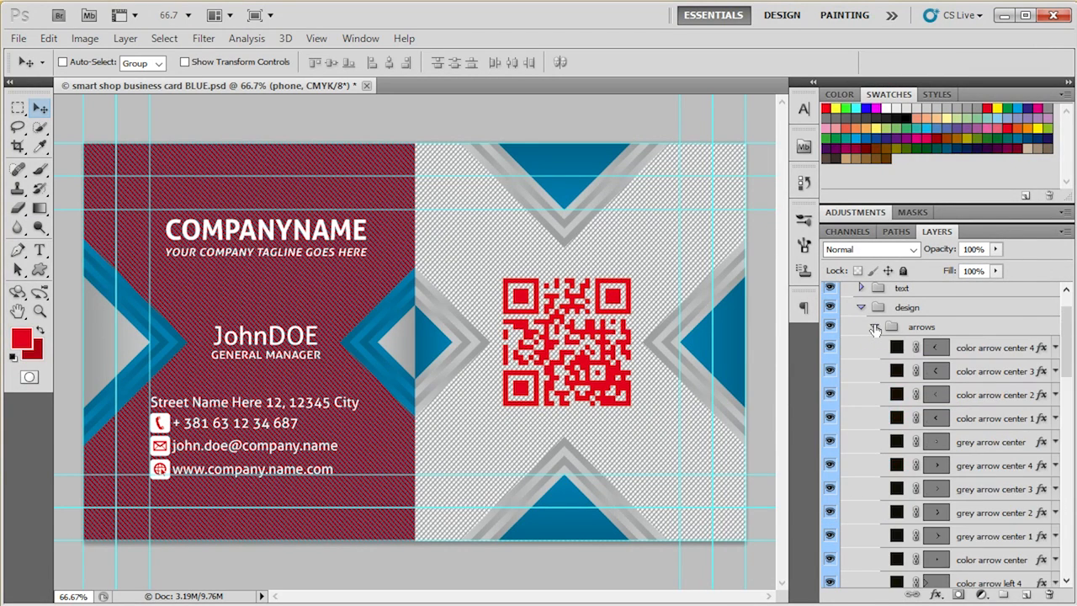
scroll(840, 476, "down", 6)
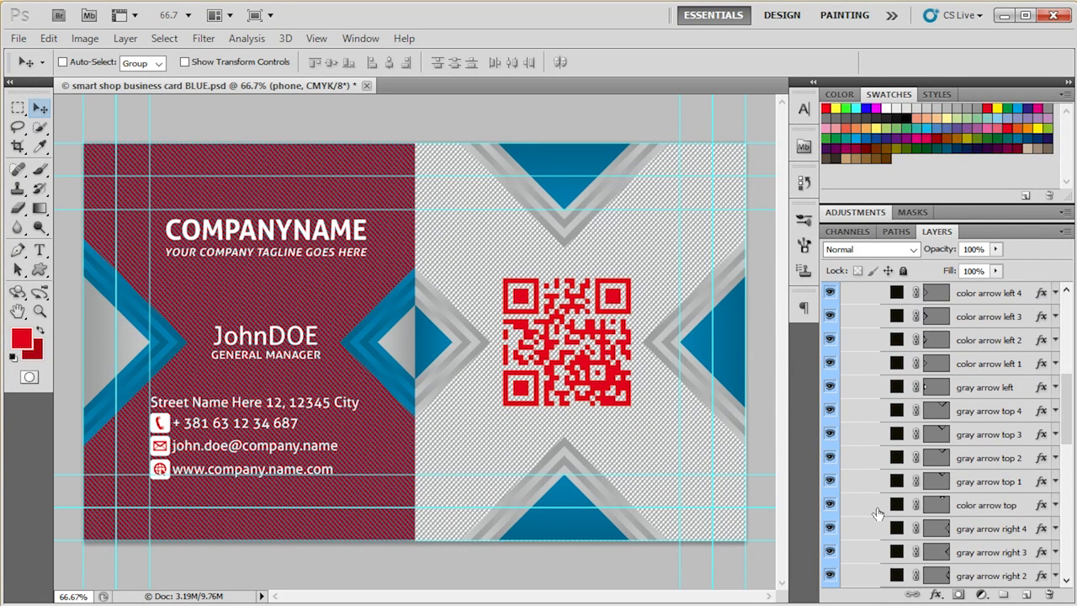
scroll(878, 511, "down", 5)
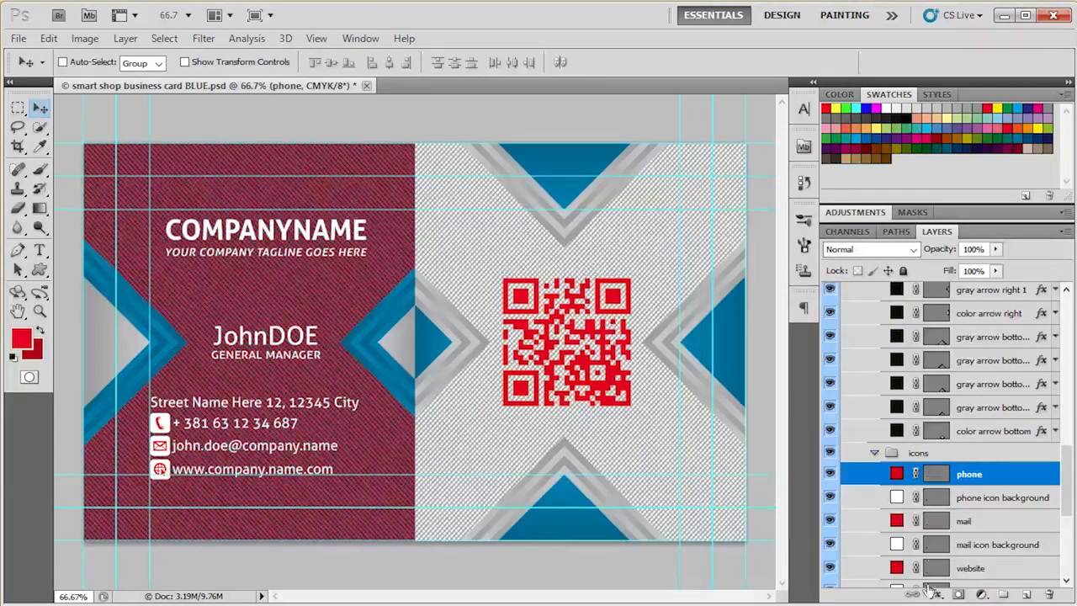
scroll(1018, 446, "up", 6)
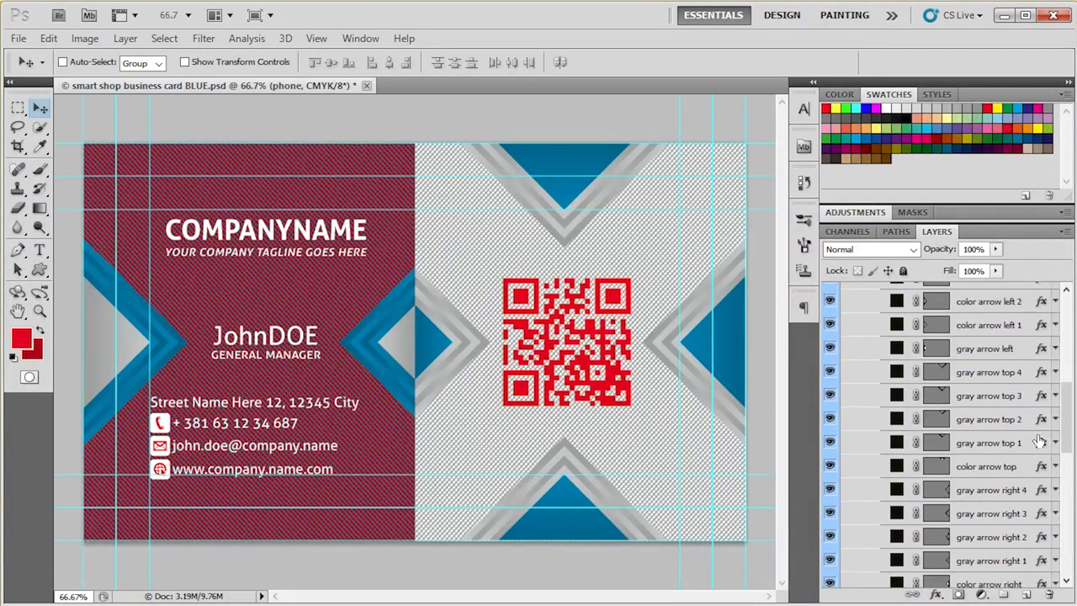
scroll(1040, 439, "up", 3)
left_click(1023, 328)
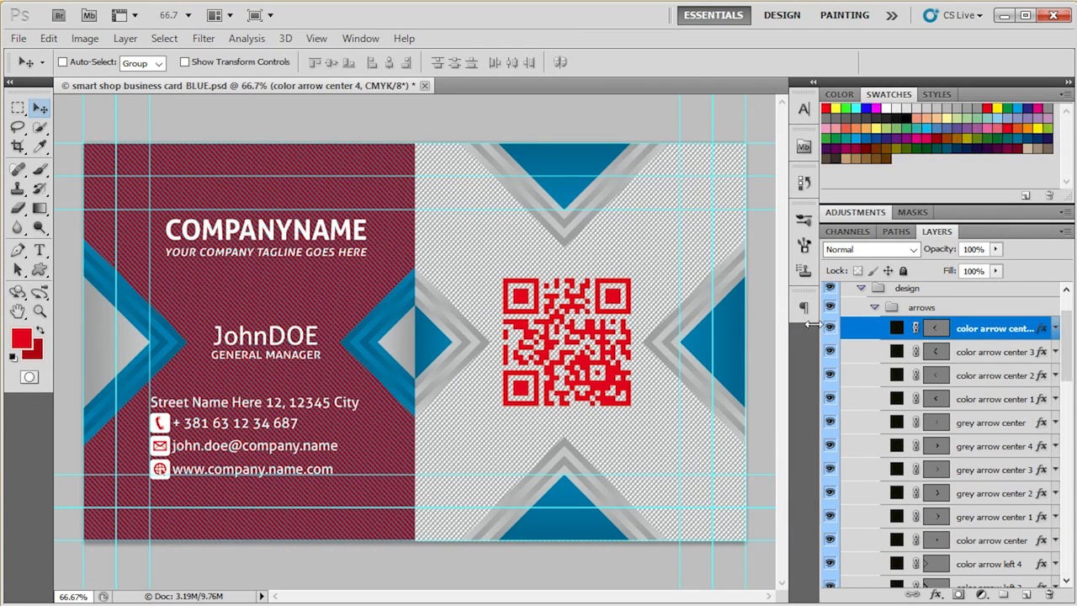
left_click_drag(818, 332, 757, 332)
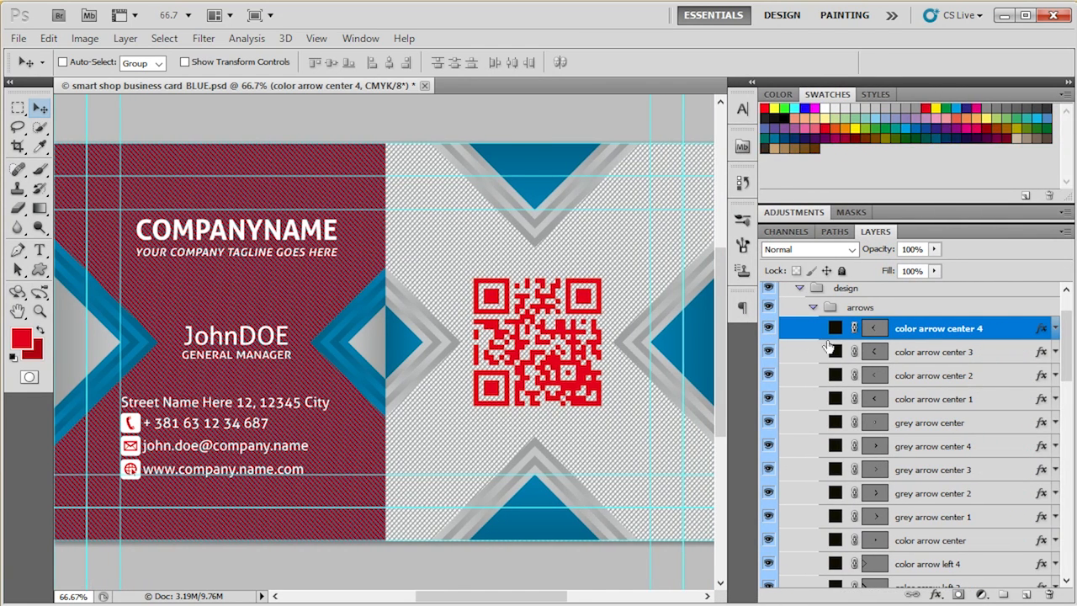
- Hide and show the color arrow center 4 layer to identify its part of the card design
left_click(767, 328)
left_click(768, 328)
left_click(767, 329)
left_click(768, 328)
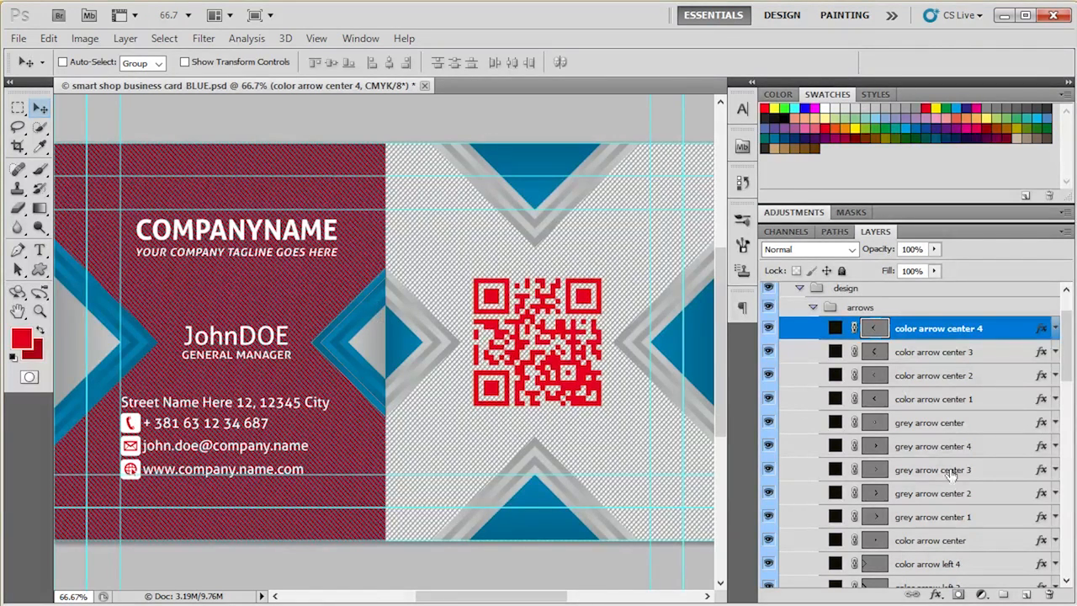
- Edit the gradient overlay of color arrow center 4 and set its first colour stop to CMYK 0, 100, 100, 30
double_click(1042, 332)
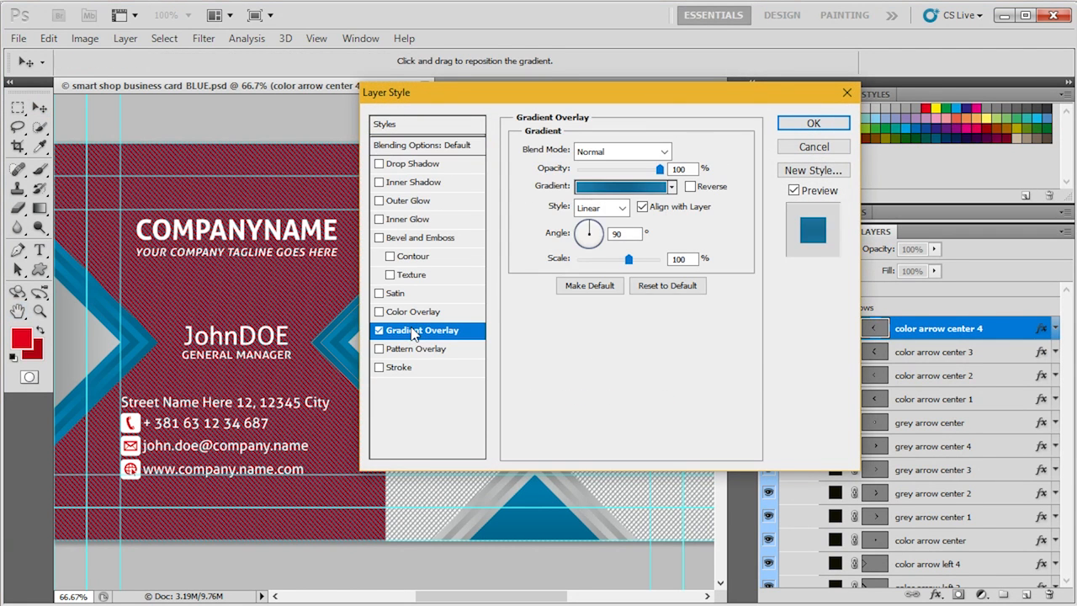
left_click(607, 193)
left_click(394, 284)
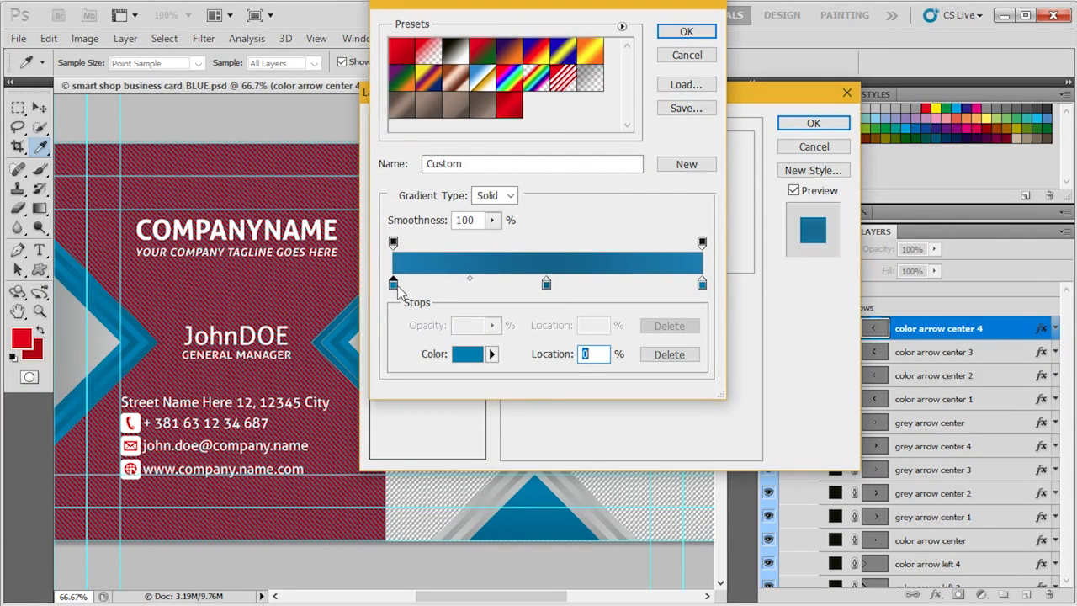
left_click(467, 355)
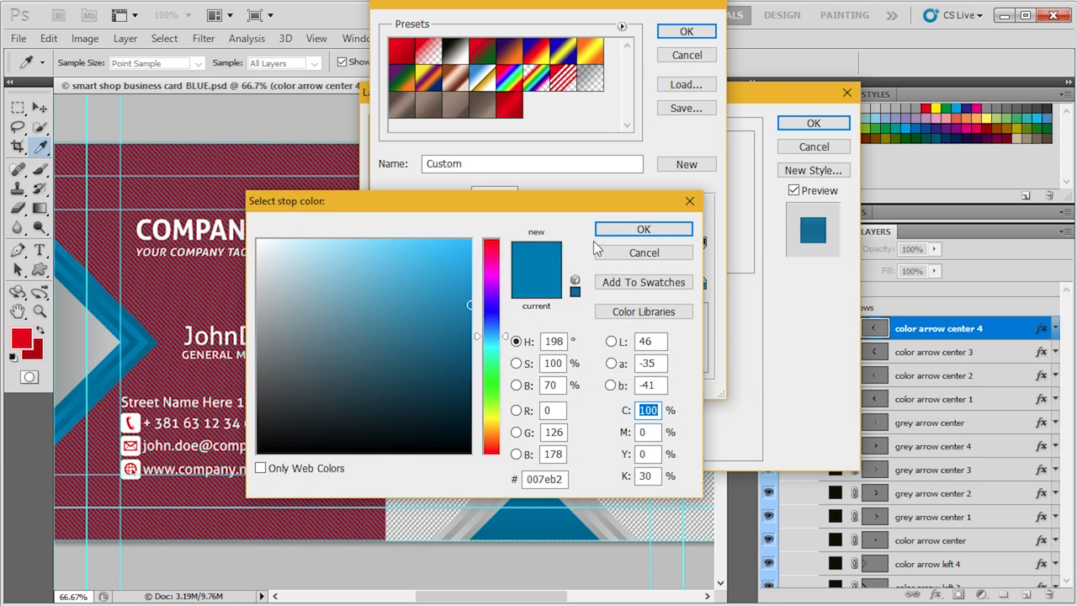
left_click(600, 250)
left_click(468, 359)
type("0")
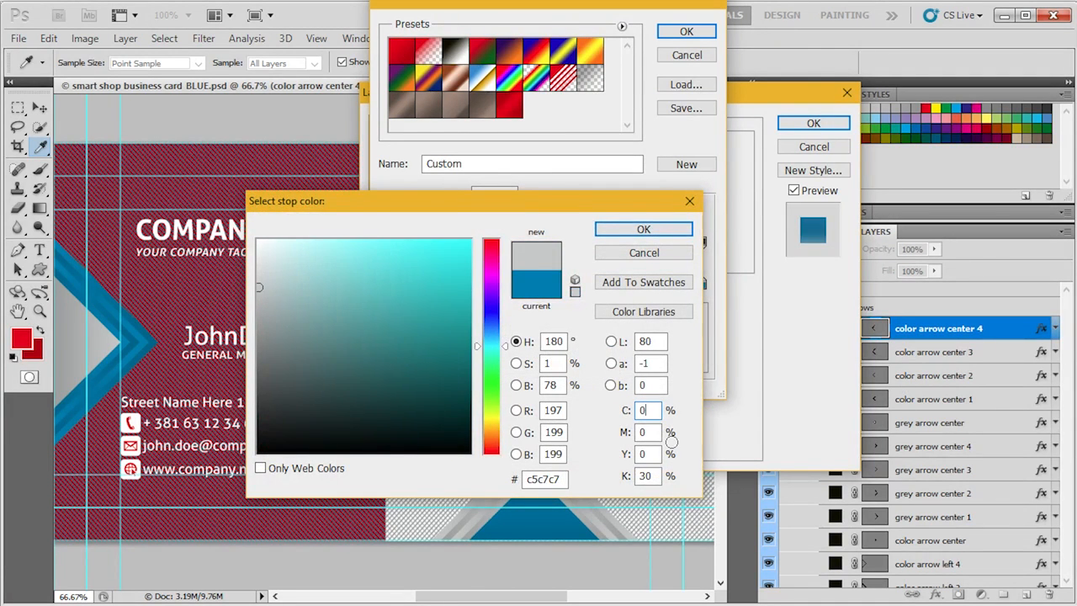
key("Tab")
type("100")
key("Tab")
type("10")
key("Return")
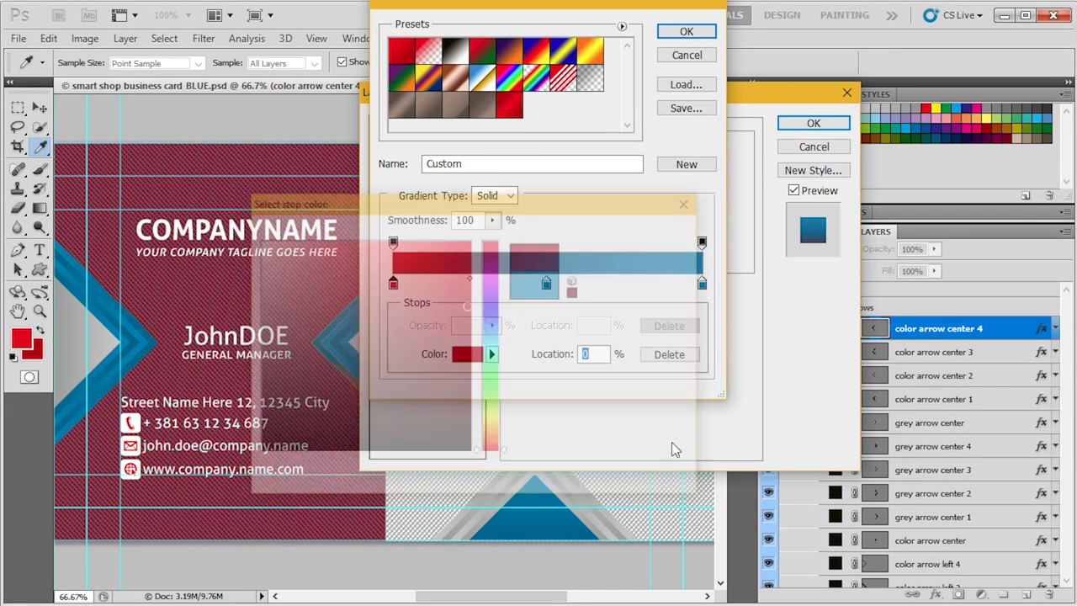
- Set the gradient's middle colour stop at 50% to CMYK 0, 100, 100, 50
left_click(549, 286)
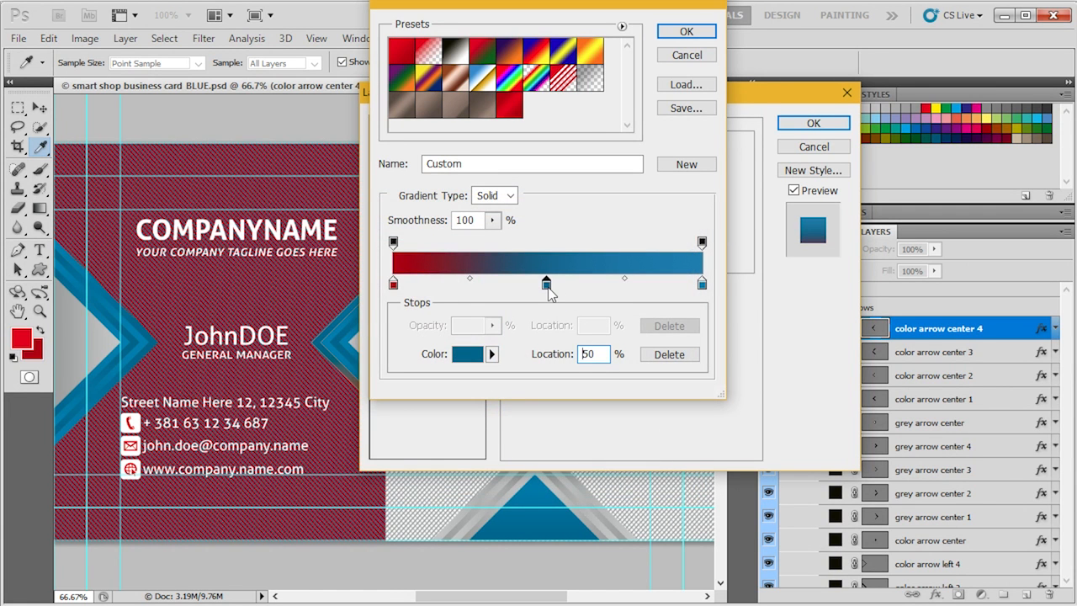
left_click(477, 354)
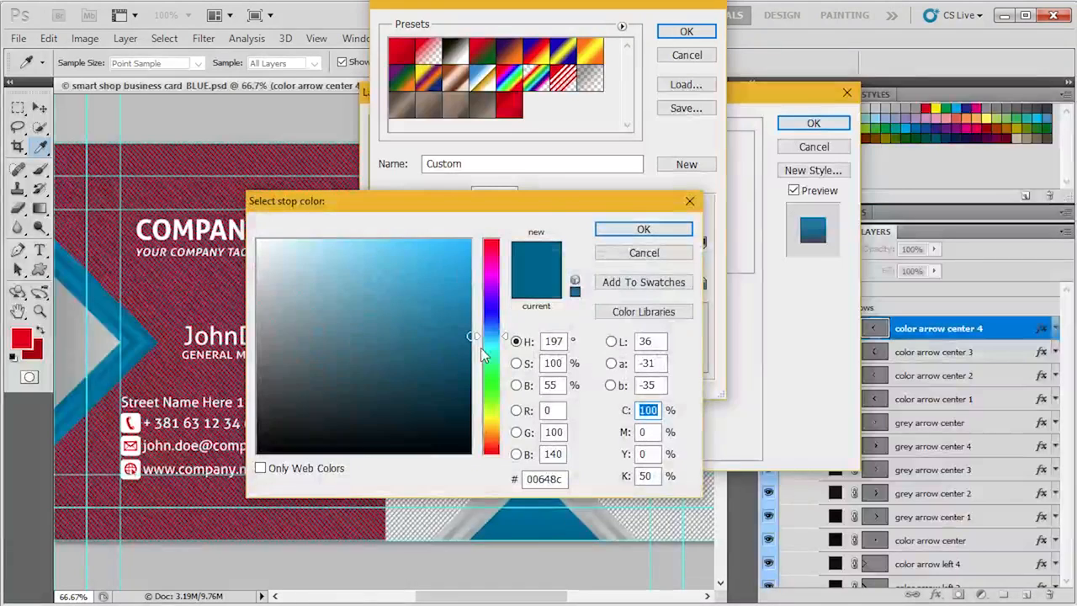
type("0")
key("Tab")
type("100")
key("Tab")
type("100")
key("Return")
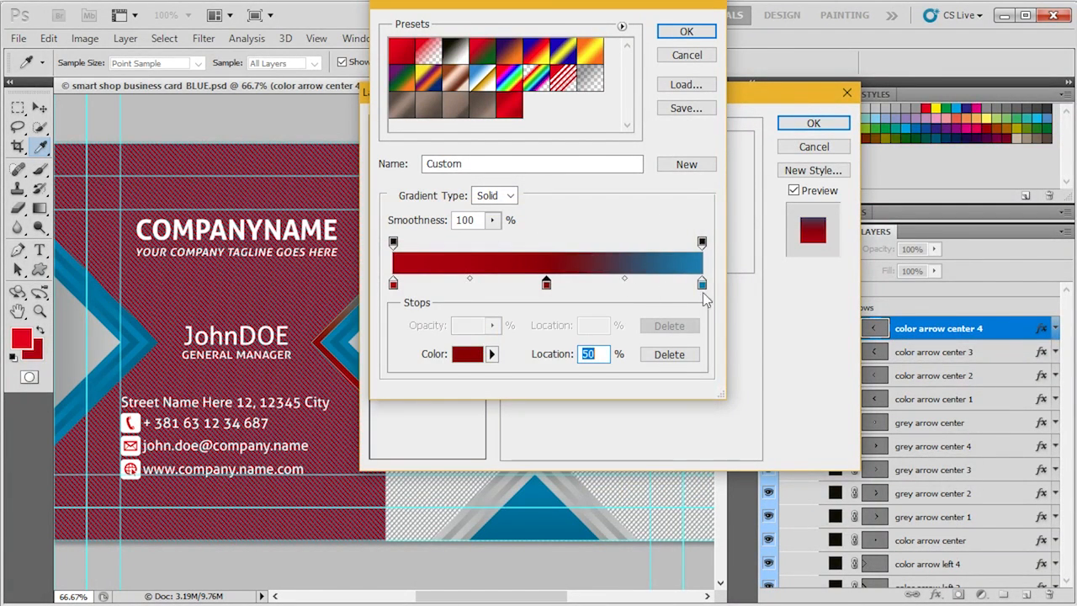
left_click(702, 284)
left_click(468, 353)
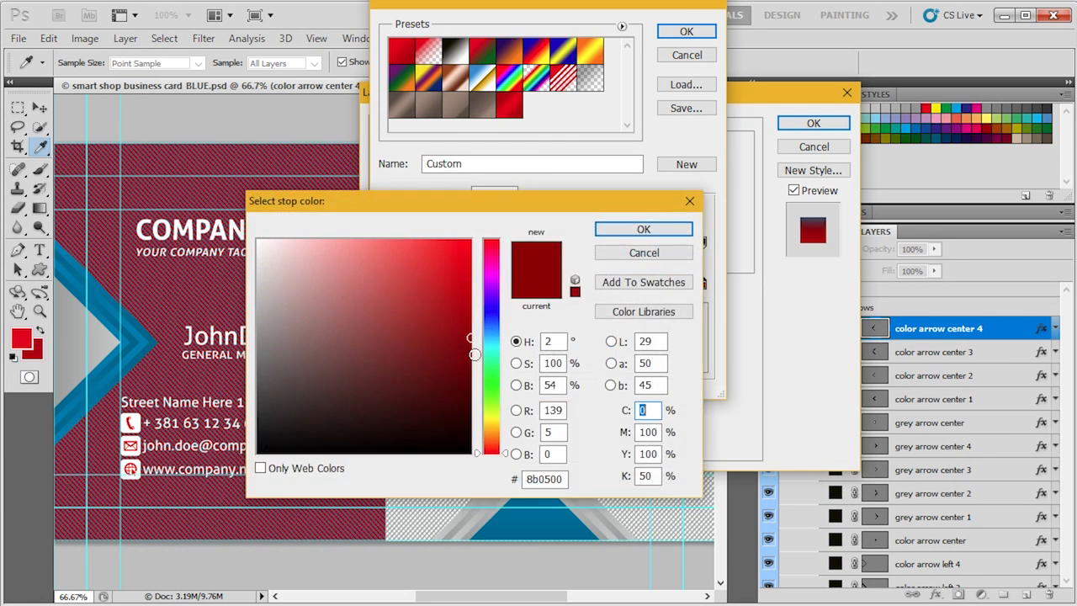
key("Tab")
left_click(673, 253)
- Set the gradient's end colour stop at 100% to CMYK 0, 100, 100, 30
left_click(702, 284)
mouse_move(704, 292)
left_mouse_down()
mouse_move(692, 290)
mouse_move(701, 318)
mouse_move(693, 287)
mouse_move(704, 286)
left_mouse_up()
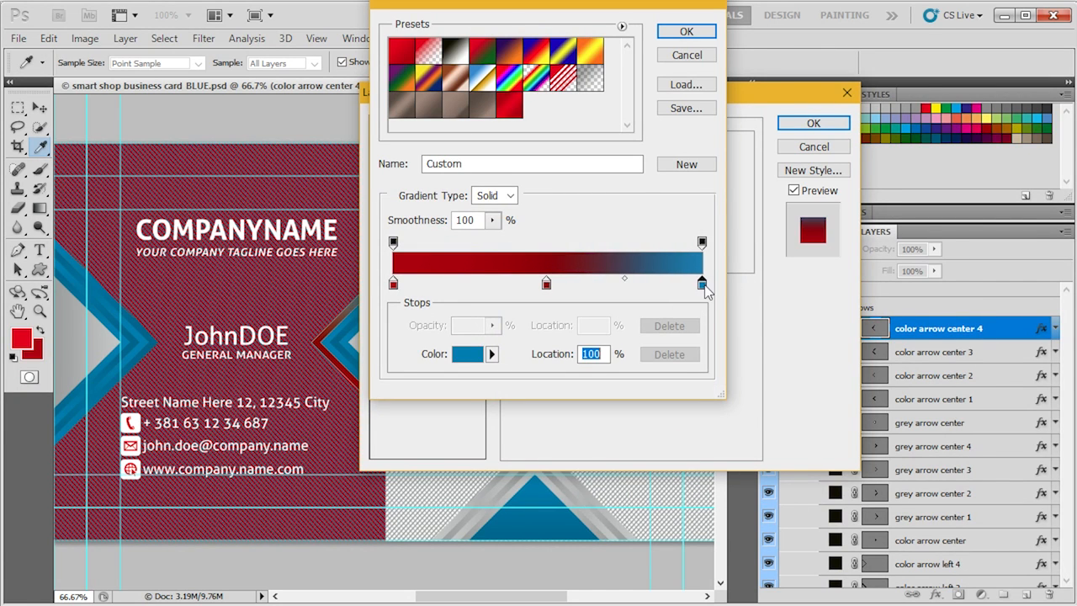
left_click(480, 354)
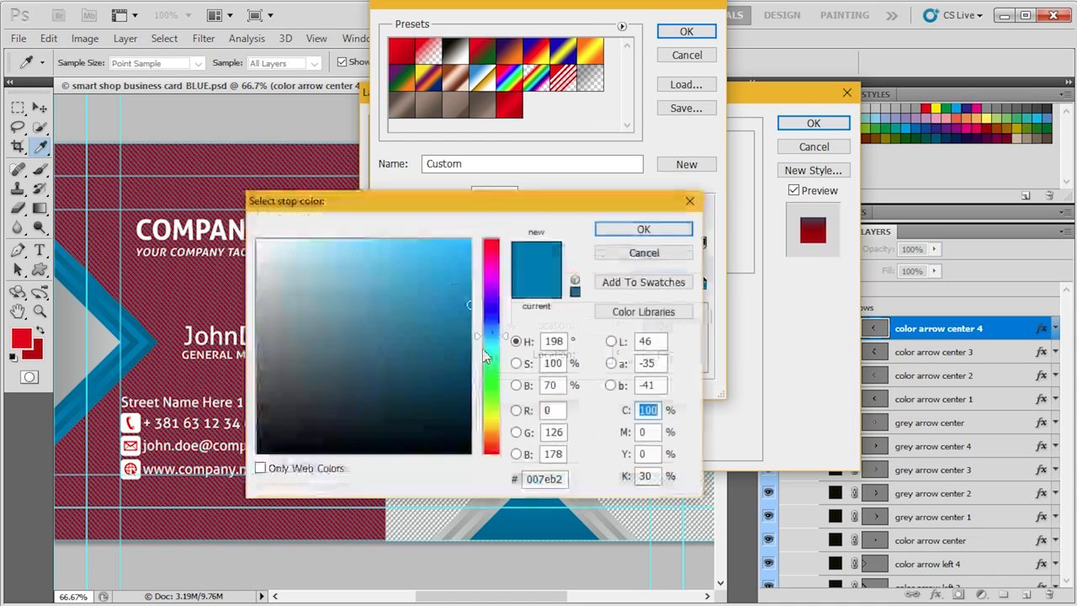
type("0")
key("Tab")
type("100")
key("Tab")
type("100")
key("Return")
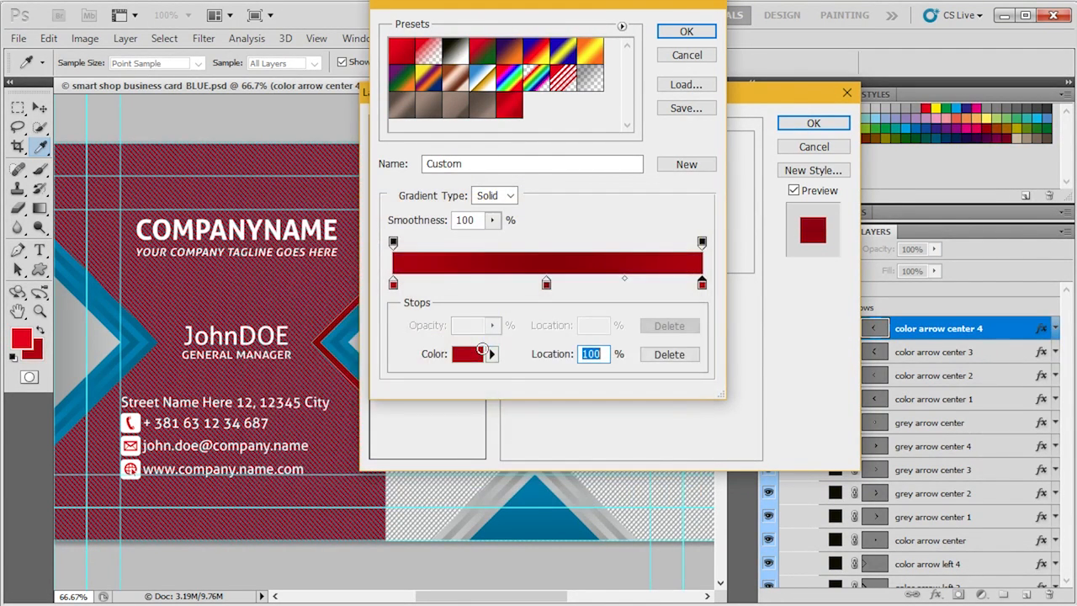
- Save the gradient as a new preset named RED 1 and apply the overlay to color arrow center 4
left_click_drag(476, 163, 423, 166)
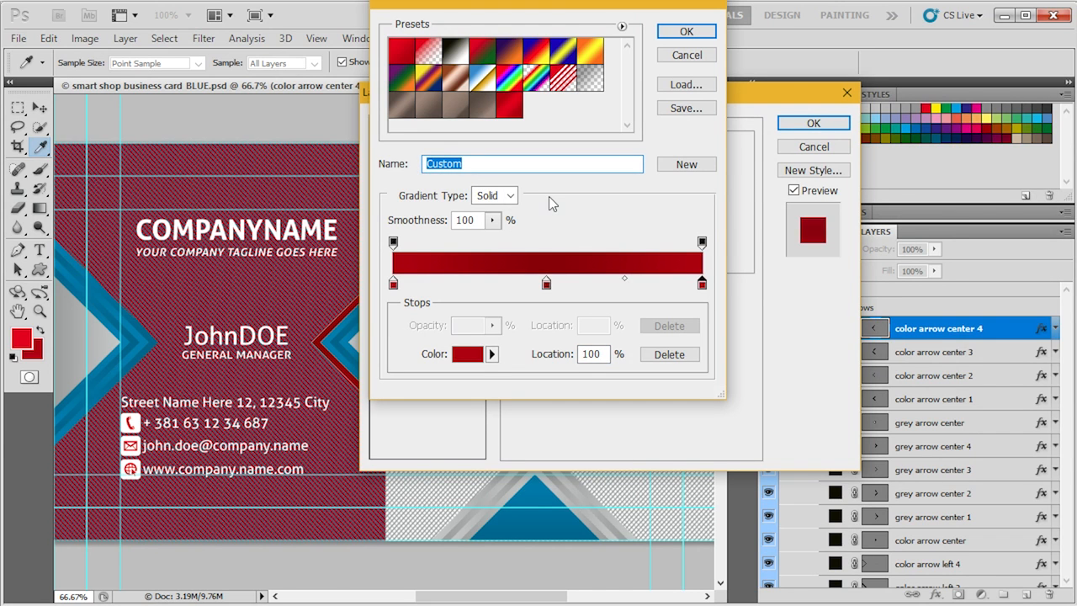
type("RED 1")
left_click(680, 165)
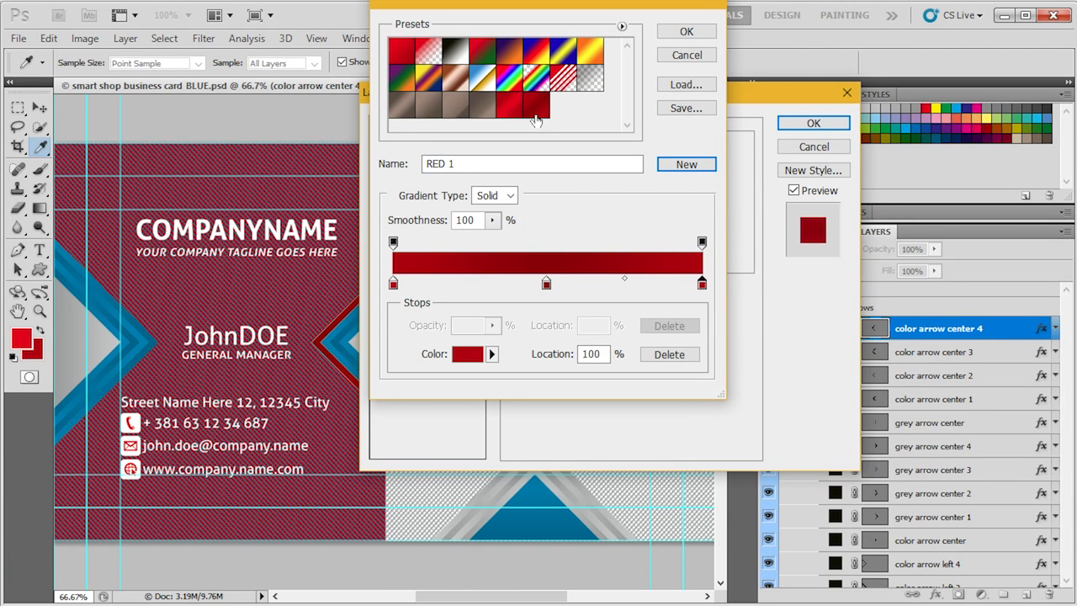
left_click(687, 32)
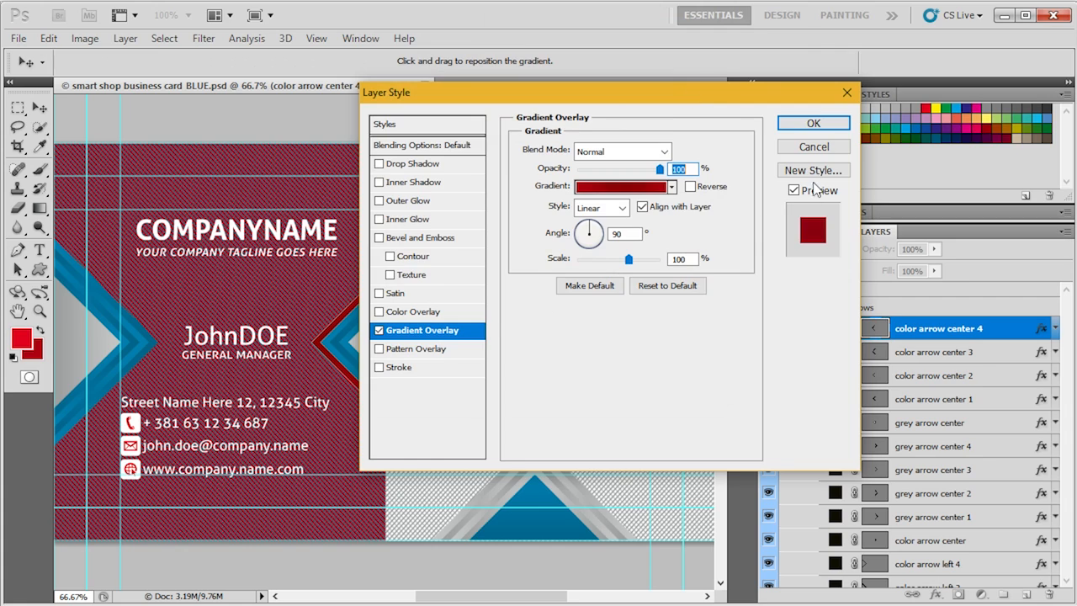
left_click(817, 122)
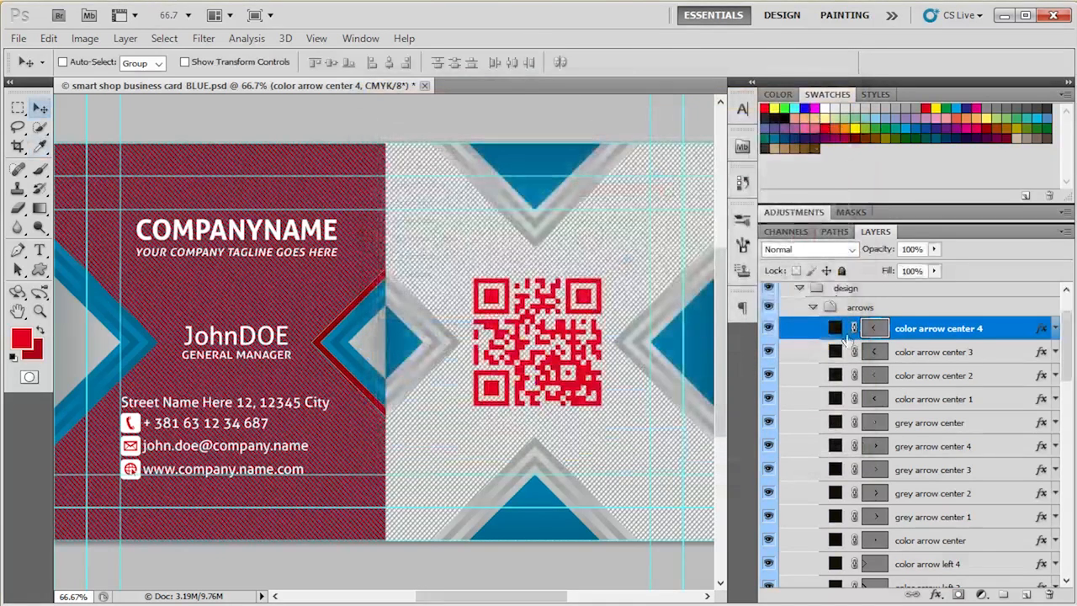
- Copy the layer style of color arrow center 4 and paste it onto color arrow center 2
right_click(1043, 333)
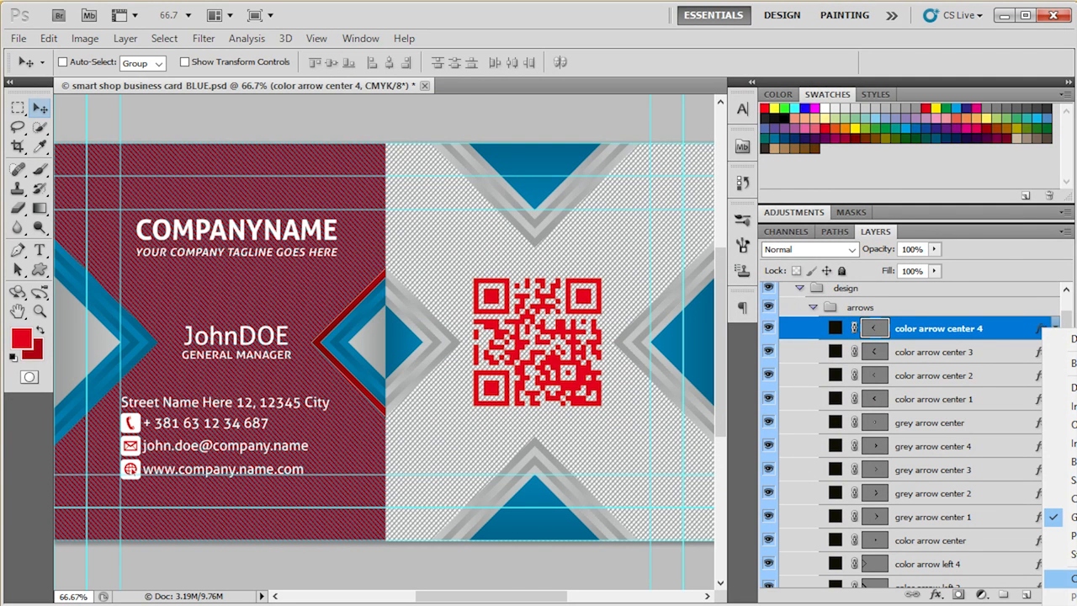
left_click(1067, 579)
left_click(1000, 358)
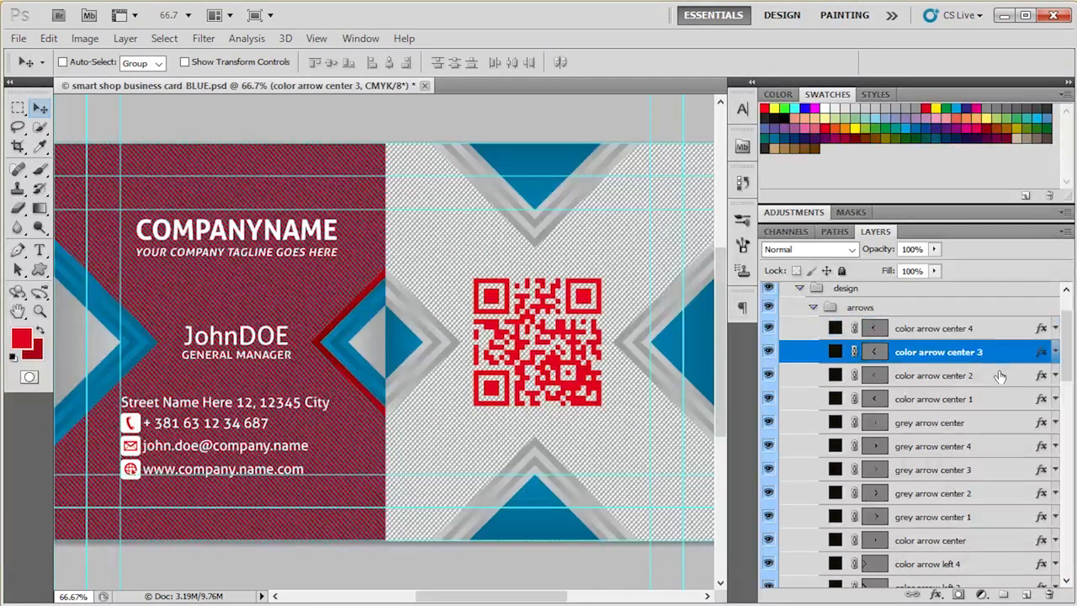
left_click(1003, 381)
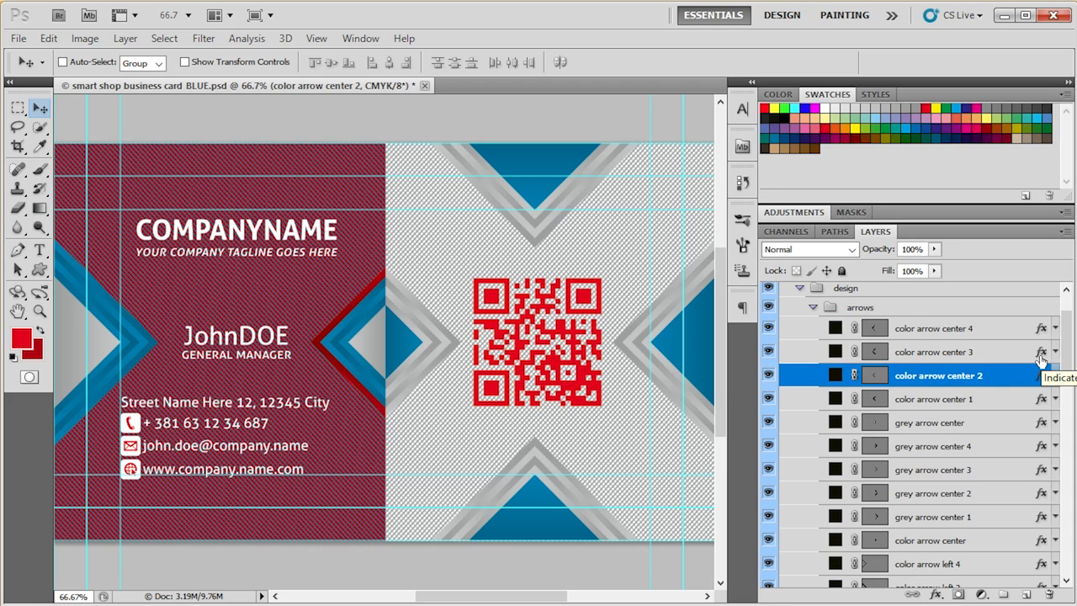
right_click(1043, 375)
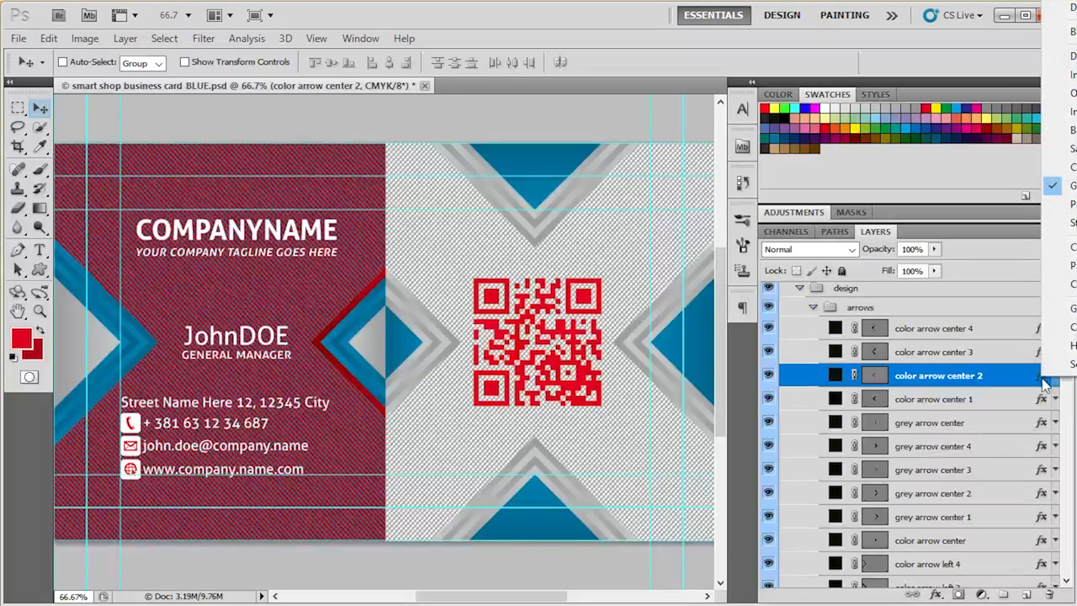
left_click(1068, 265)
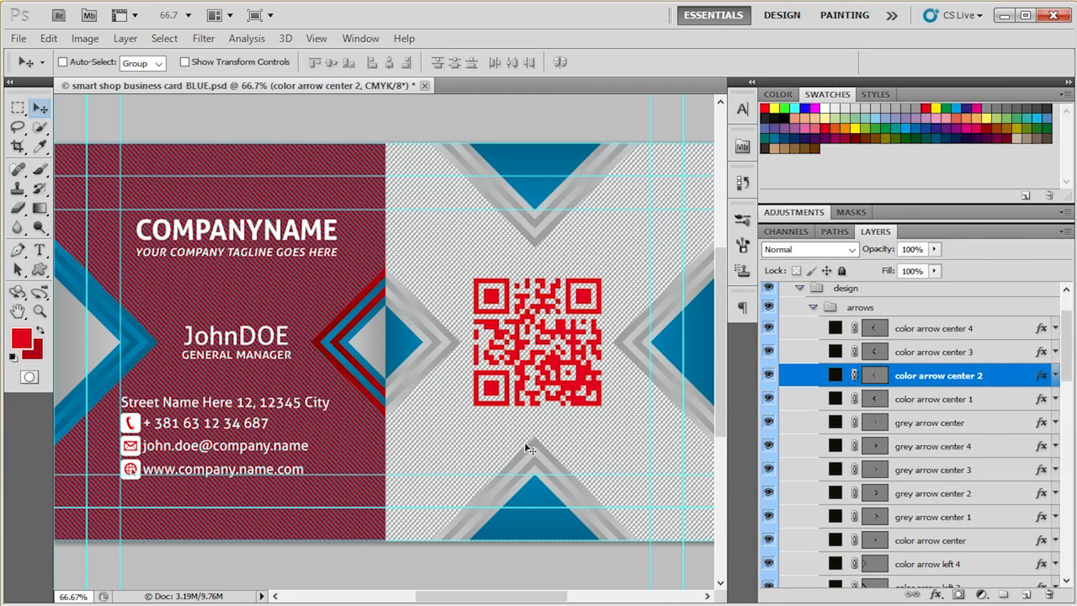
double_click(1042, 351)
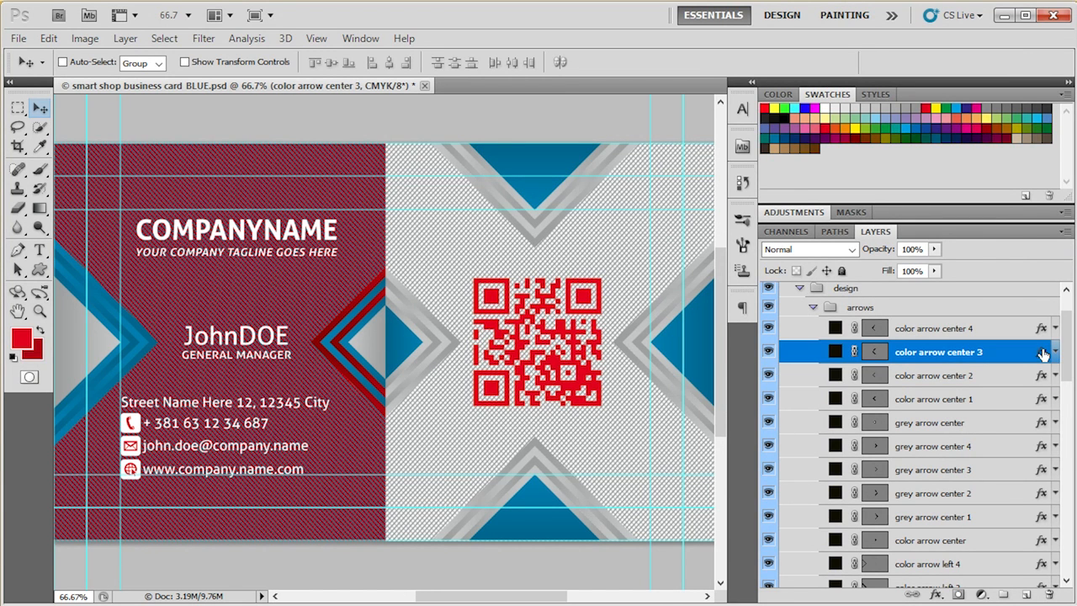
left_click(421, 330)
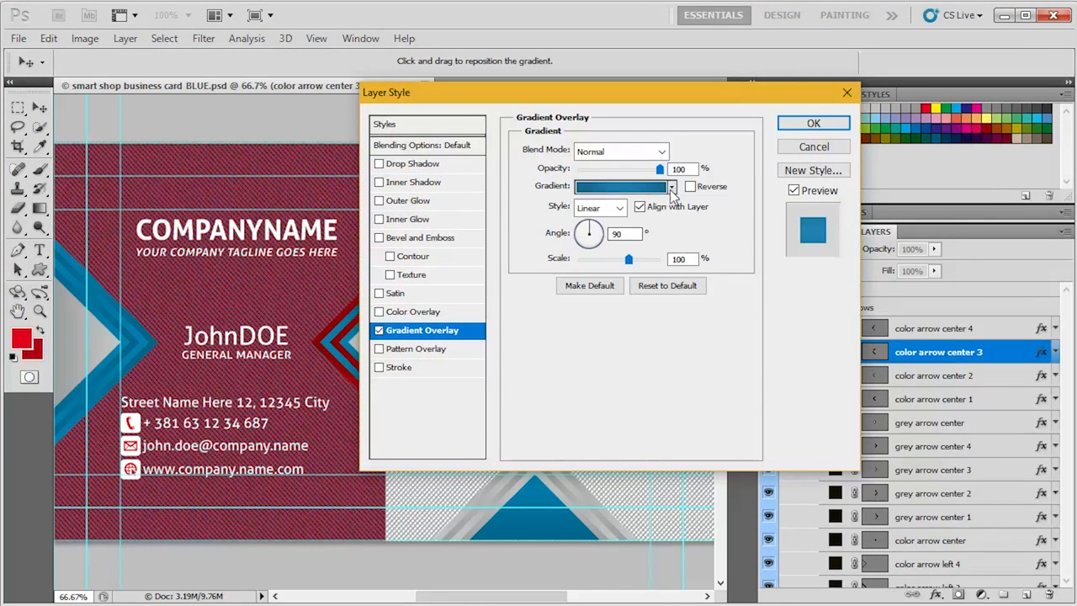
left_click(671, 187)
left_click(634, 300)
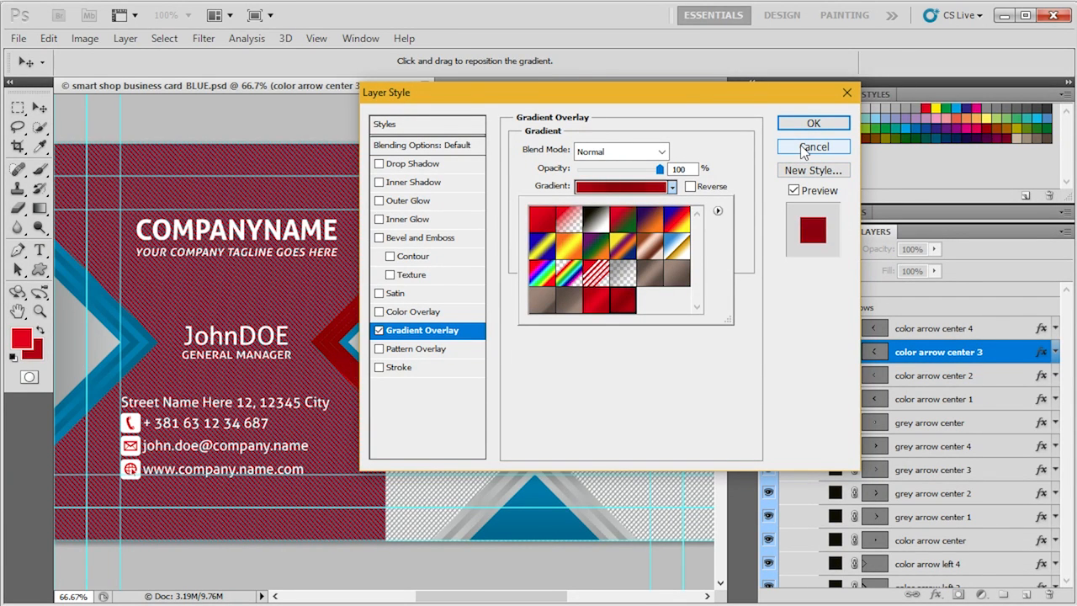
left_click(602, 309)
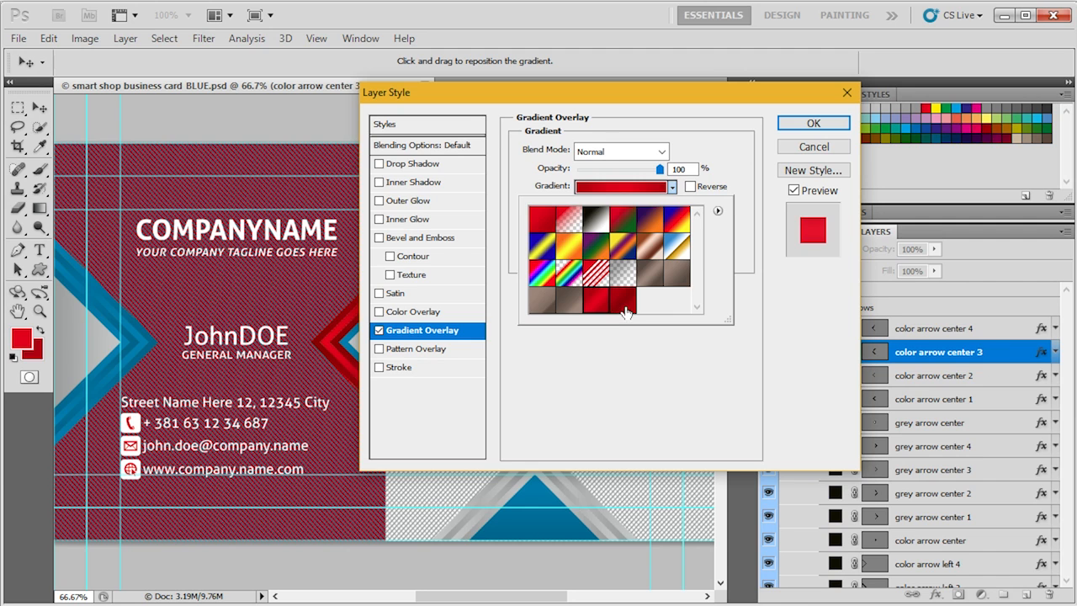
left_click(623, 308)
left_click(776, 186)
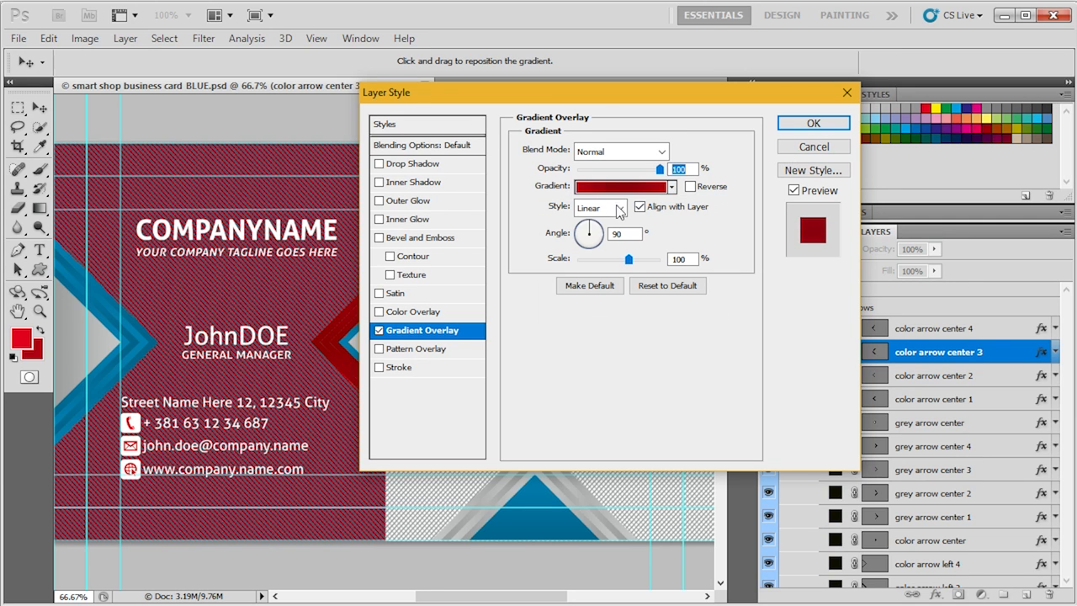
left_click(814, 146)
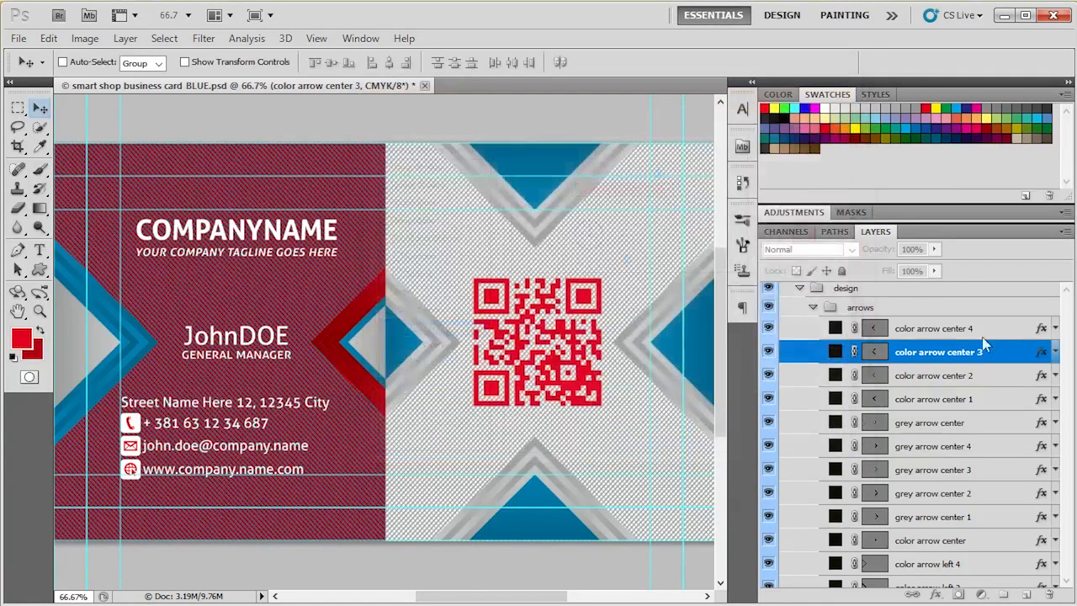
- Edit the gradient overlay of color arrow center 3 and set its starting colour stop at 0% to CMYK 0, 100, 100, 50
double_click(1042, 356)
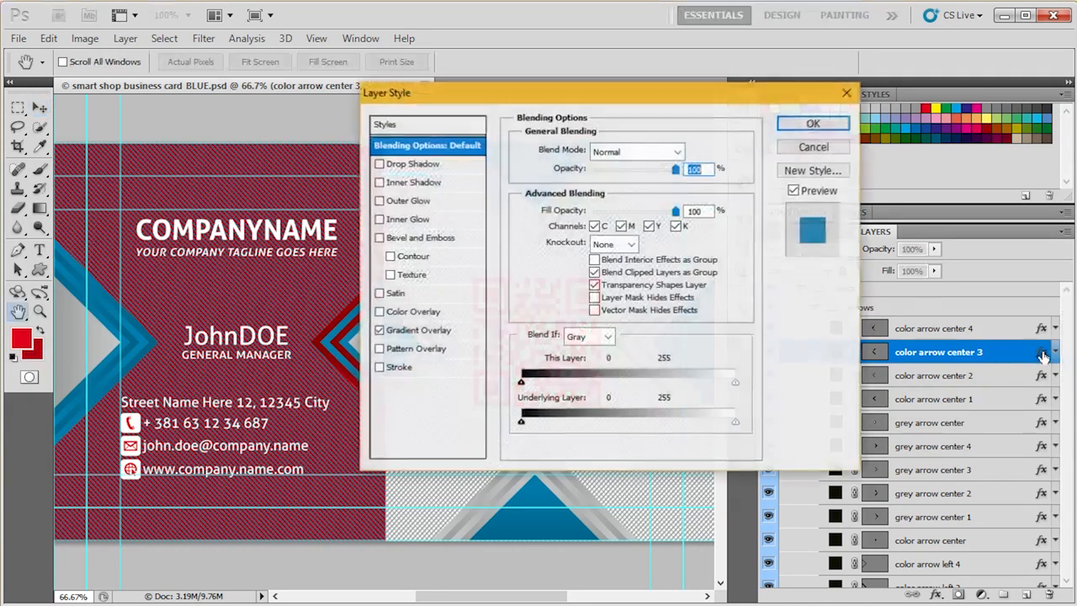
left_click(429, 331)
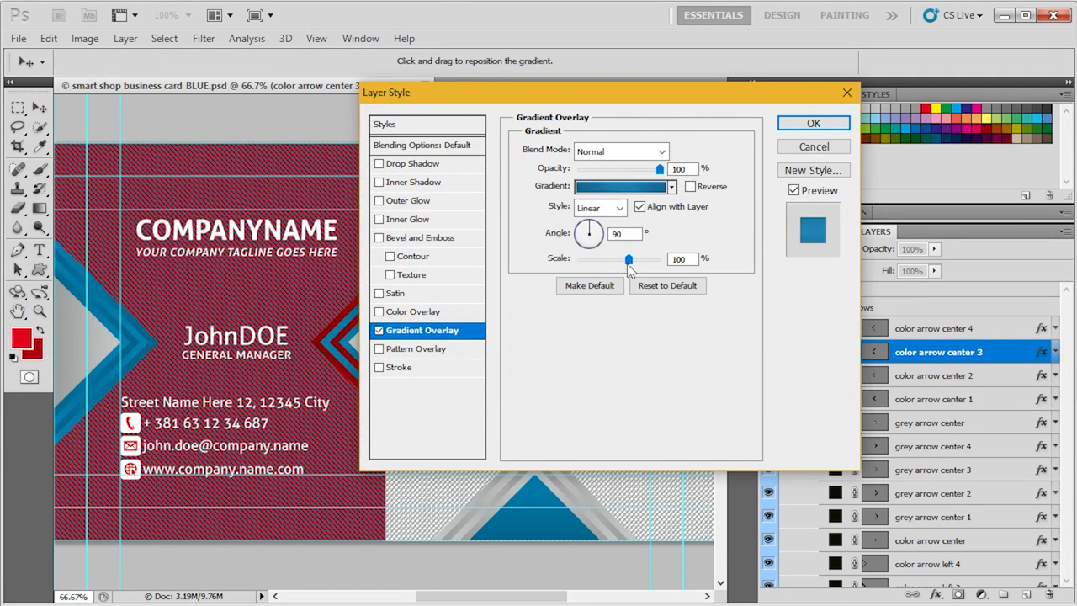
left_click(635, 187)
left_click(393, 284)
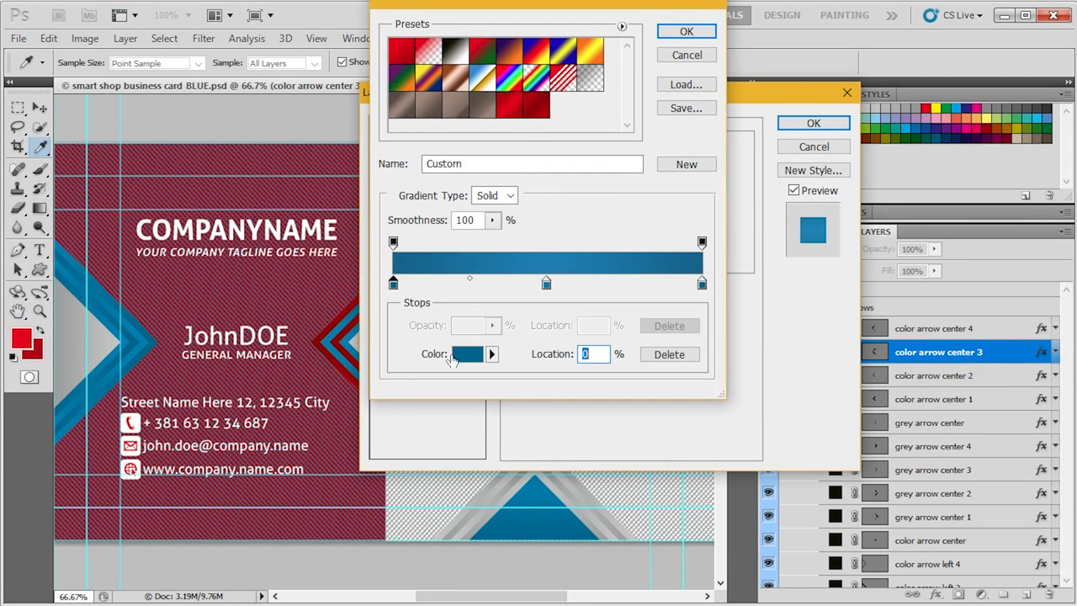
left_click(467, 354)
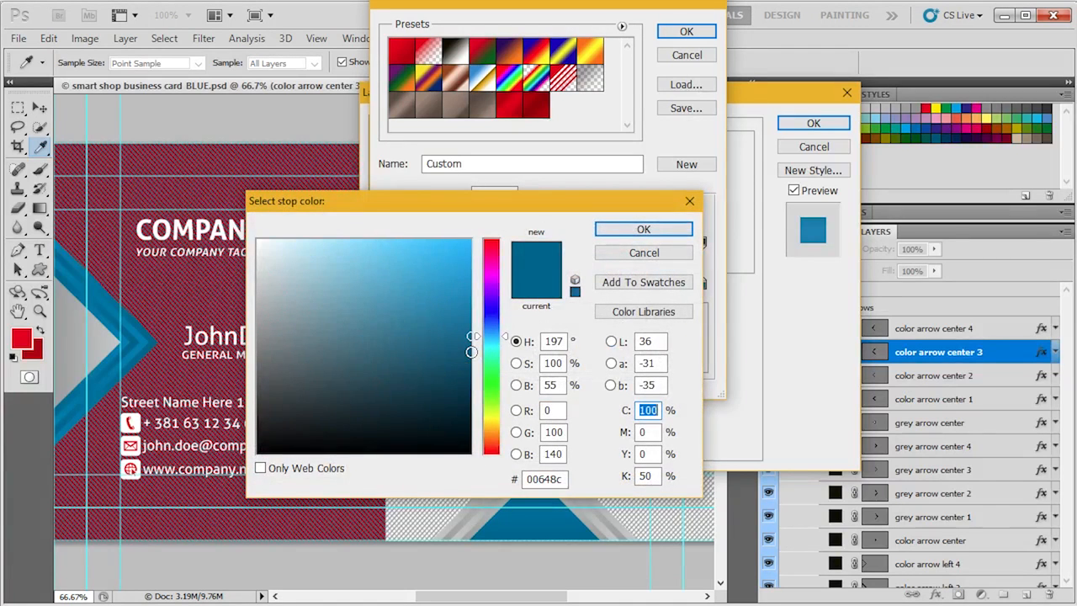
type("0")
key("Tab")
type("100")
key("Tab")
type("100")
key("Return")
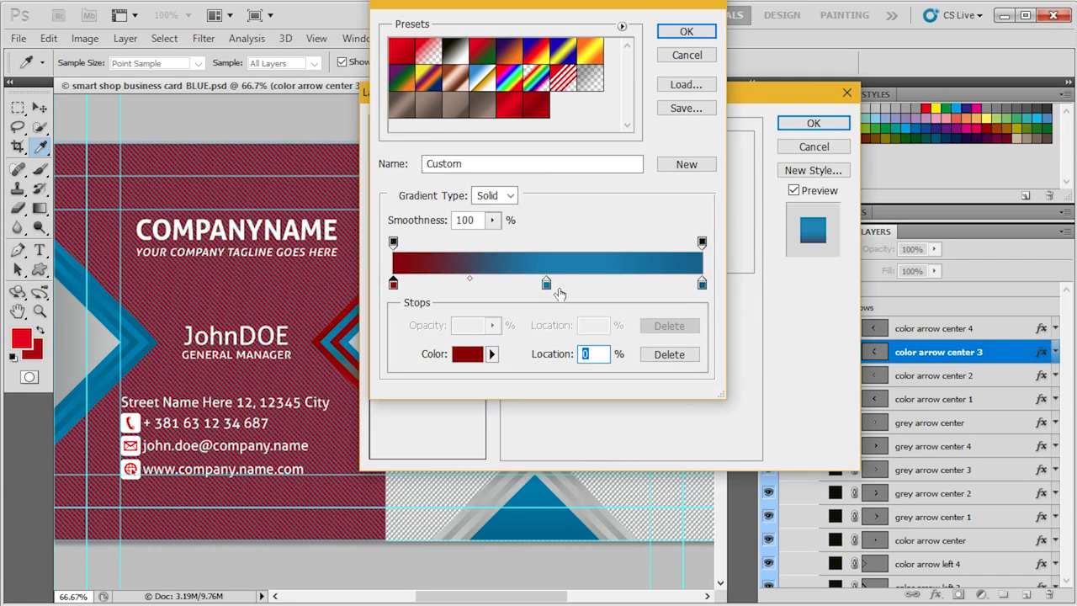
- Set the gradient's middle colour stop at 50% to CMYK 0, 100, 100, 30
left_click(547, 285)
left_click(467, 354)
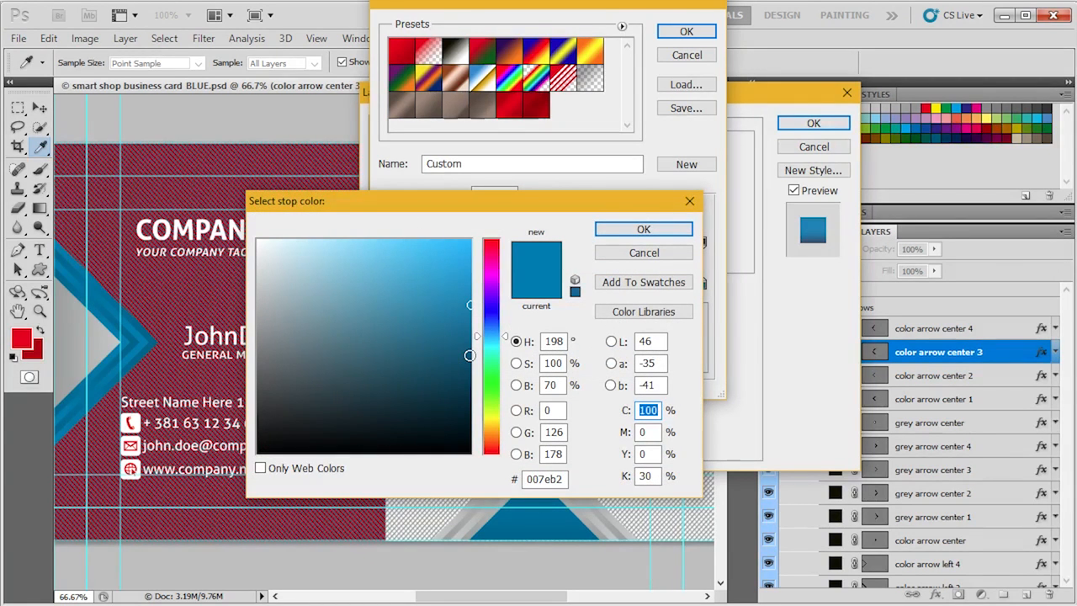
type("0")
key("Tab")
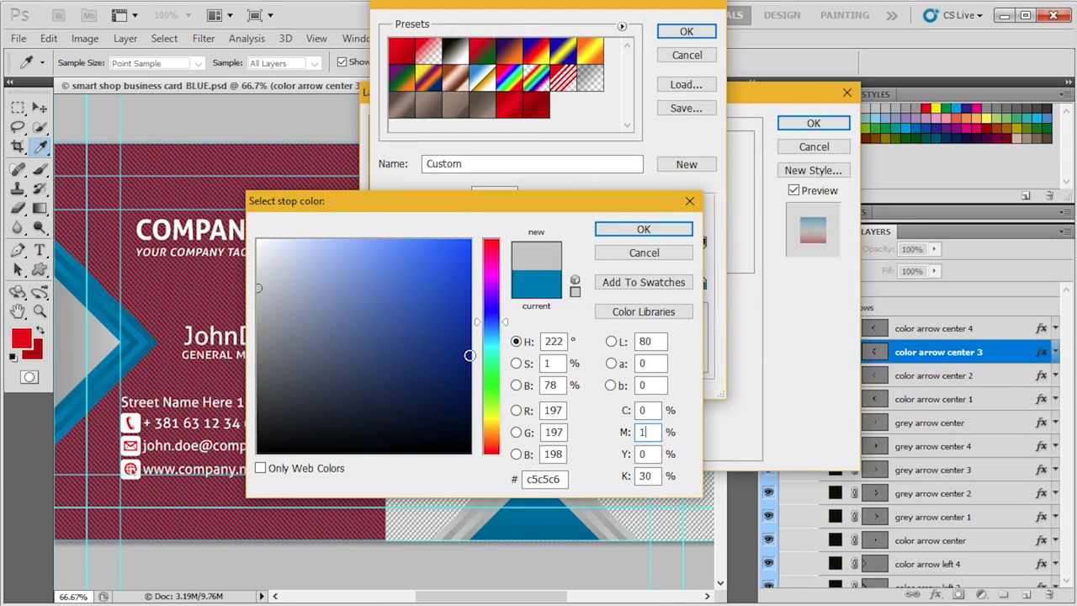
type("100")
key("Tab")
type("100")
key("Return")
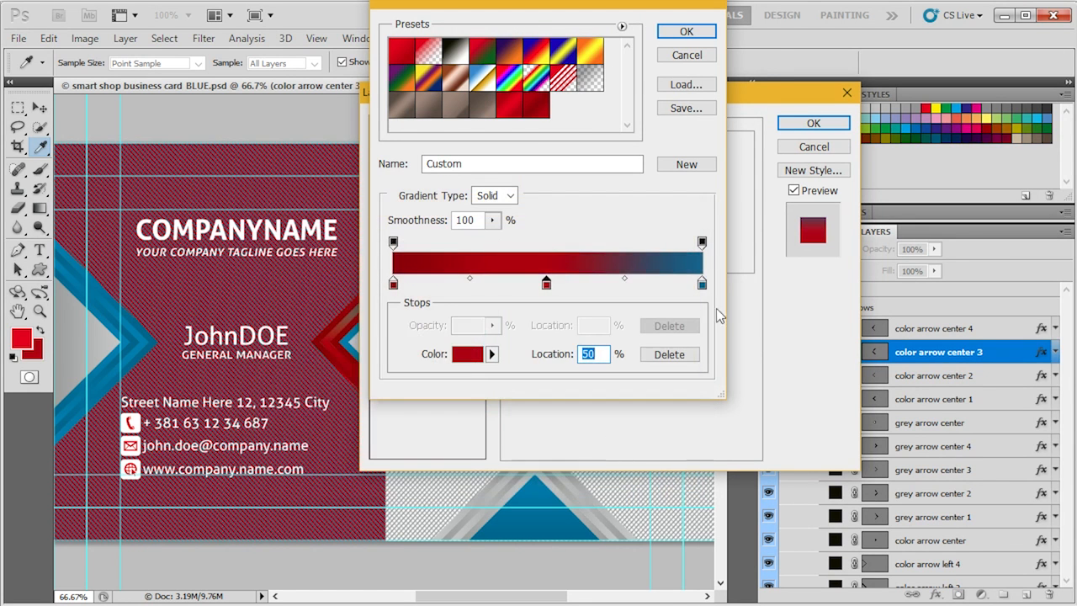
- Set the gradient's end colour stop at 100% to CMYK 0, 100, 100, 50
left_click(702, 285)
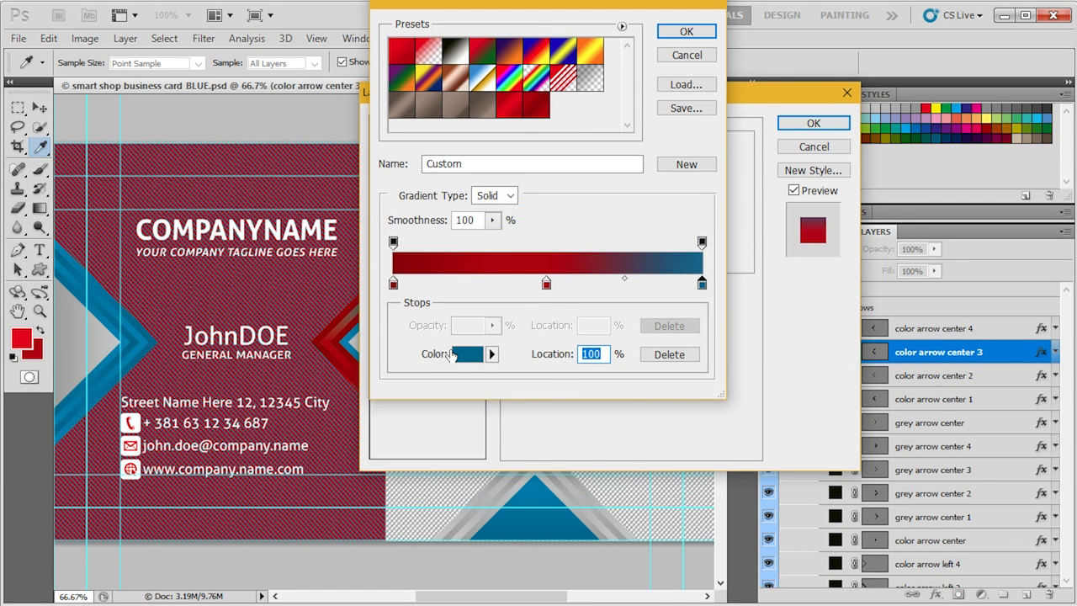
left_click(452, 354)
type("0")
key("Tab")
type("100")
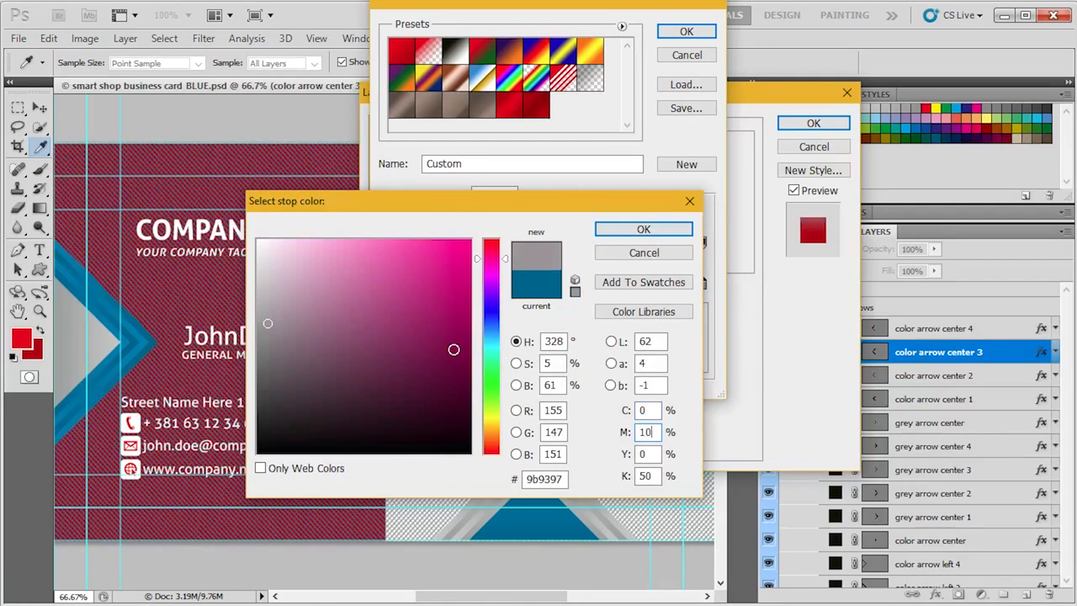
key("Tab")
type("100")
key("Return")
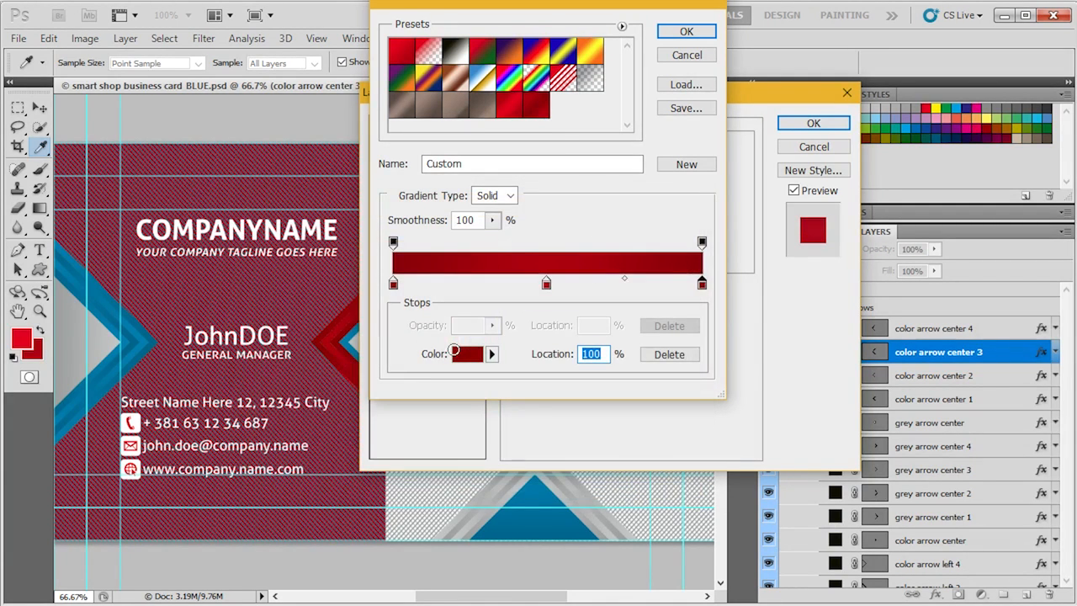
- Save the gradient as a new preset named RED 2 and apply the overlay to color arrow center 3
double_click(530, 162)
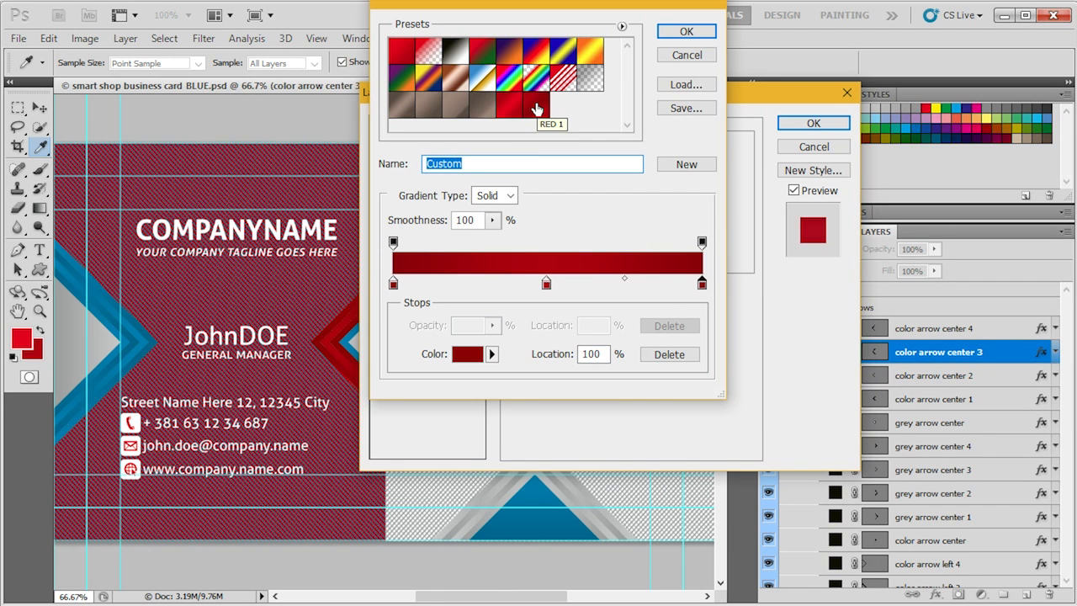
type("RED")
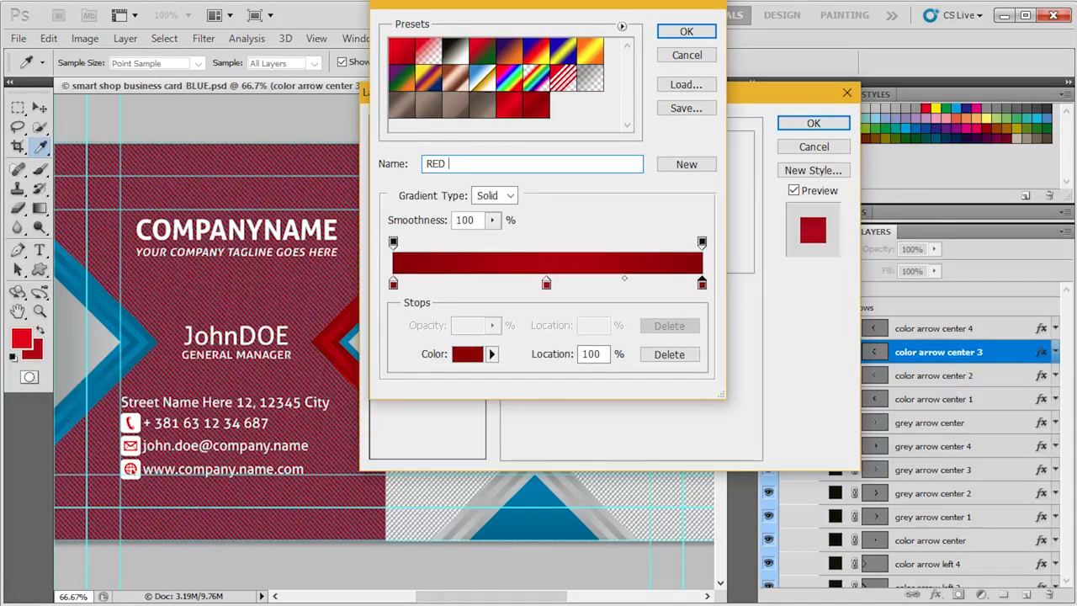
type(" 2")
key("Return")
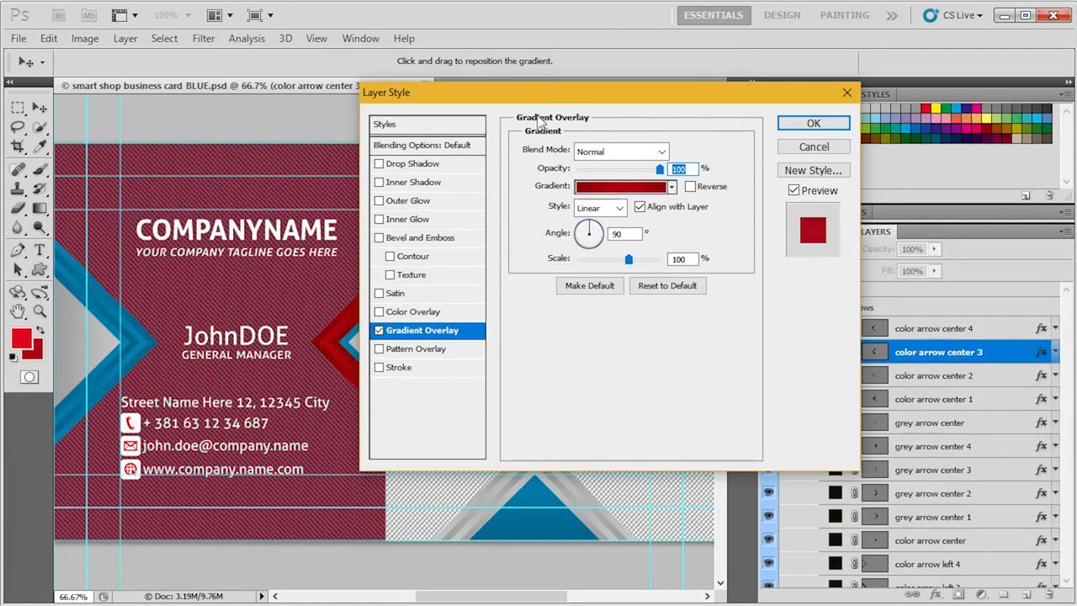
left_click(612, 186)
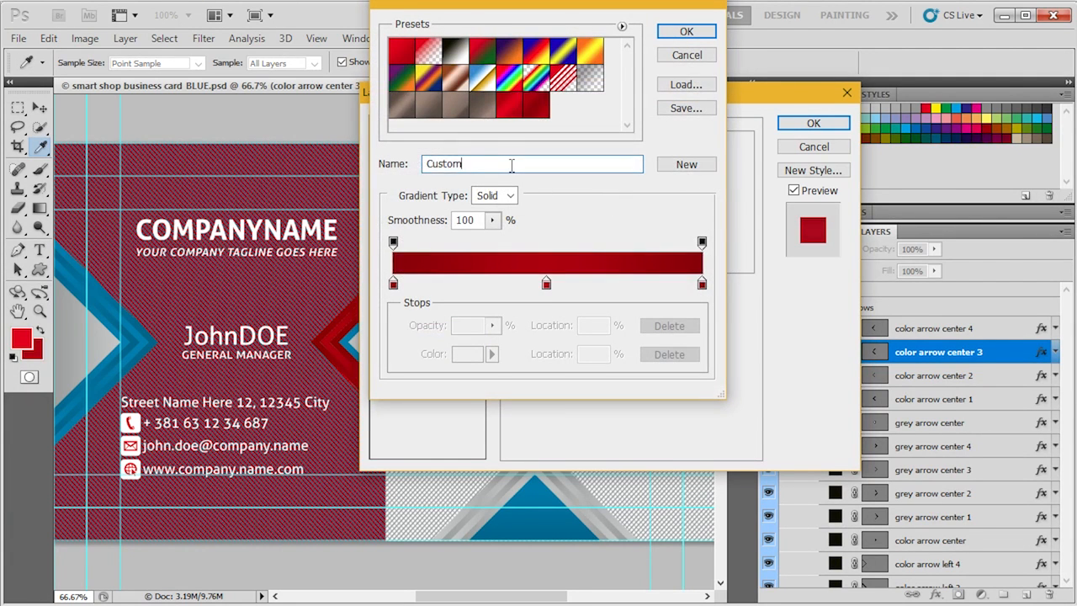
double_click(512, 165)
type("R")
left_click(698, 164)
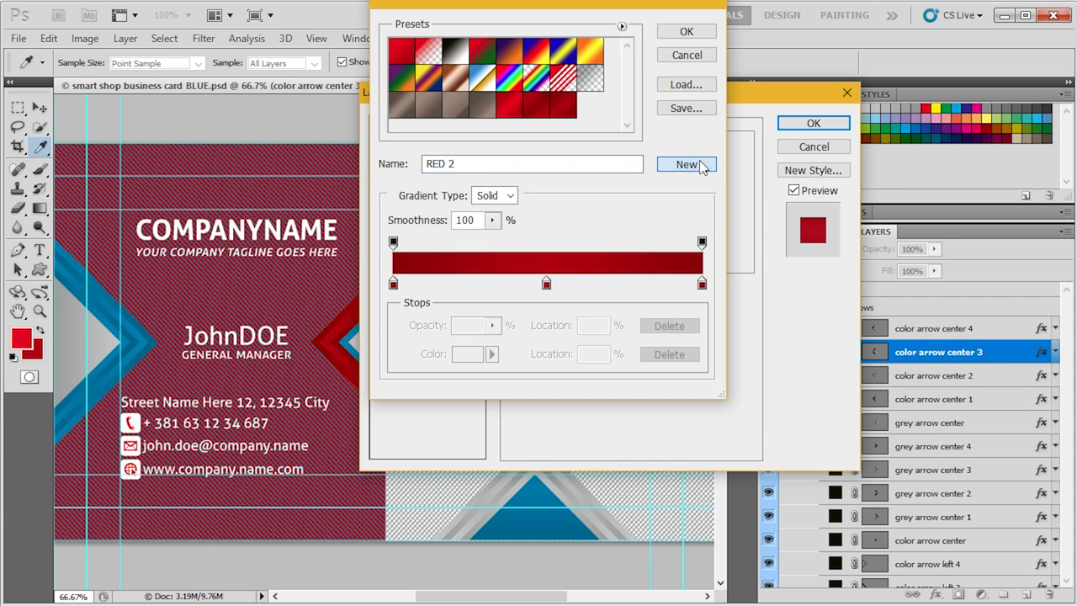
left_click(682, 31)
left_click(813, 123)
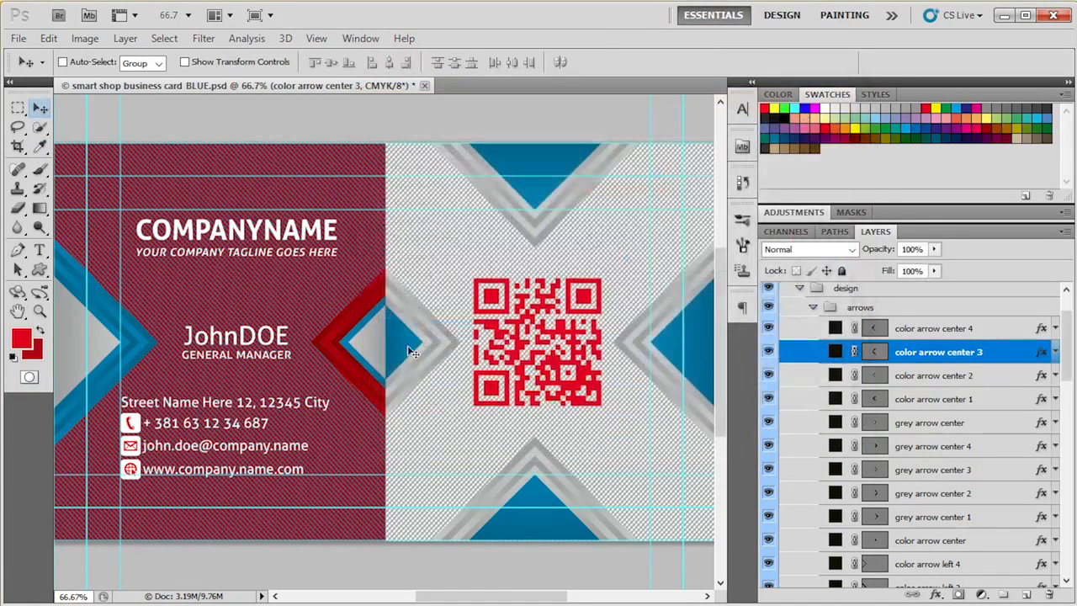
- Copy the layer style of color arrow center 3 and paste it onto color arrow center 1
right_click(1042, 351)
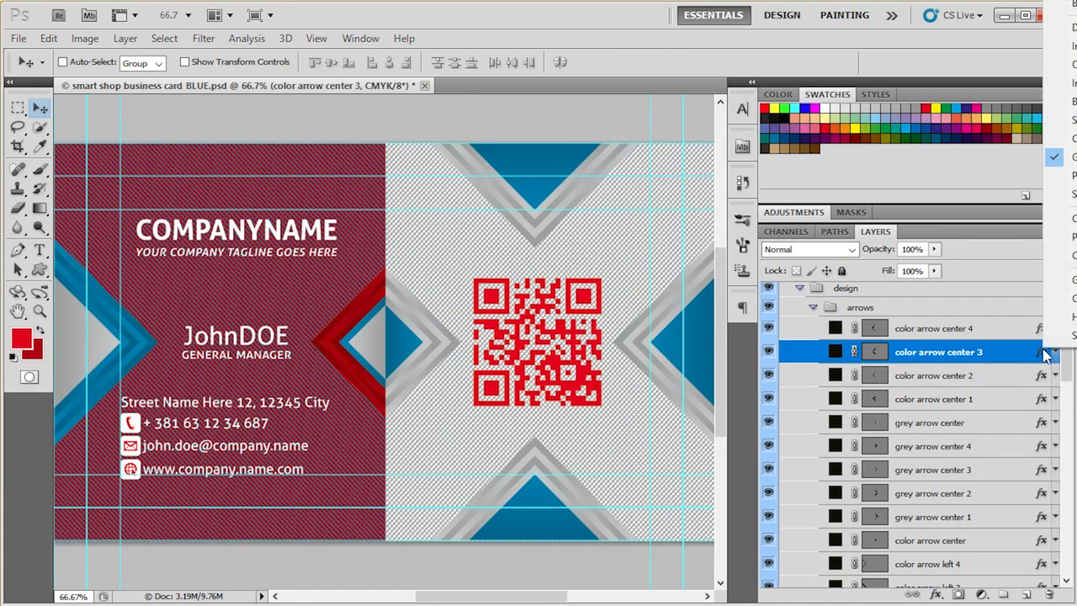
left_click(1064, 218)
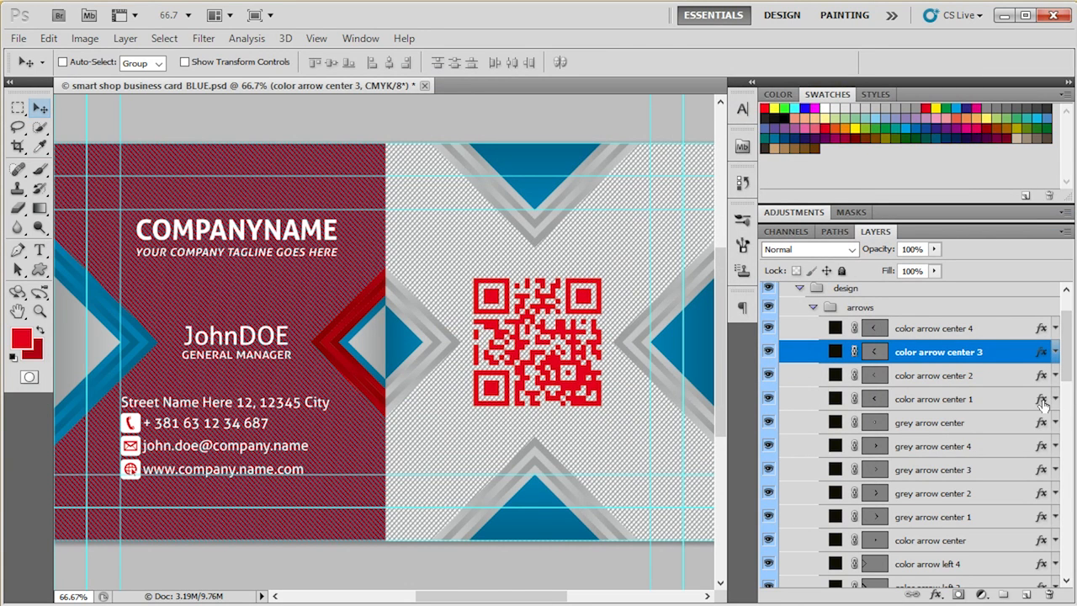
left_click(1056, 400)
right_click(1056, 400)
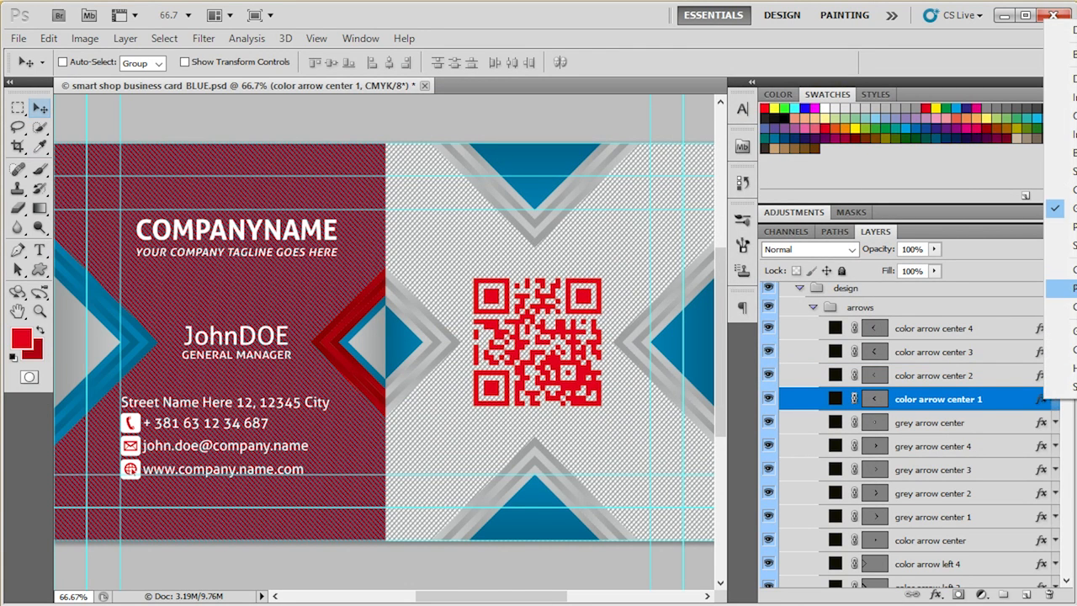
left_click(1062, 288)
- Apply the dark red gradient preset that precedes RED 2 to the gradient overlay of color arrow left 4
scroll(499, 398, "down", 1)
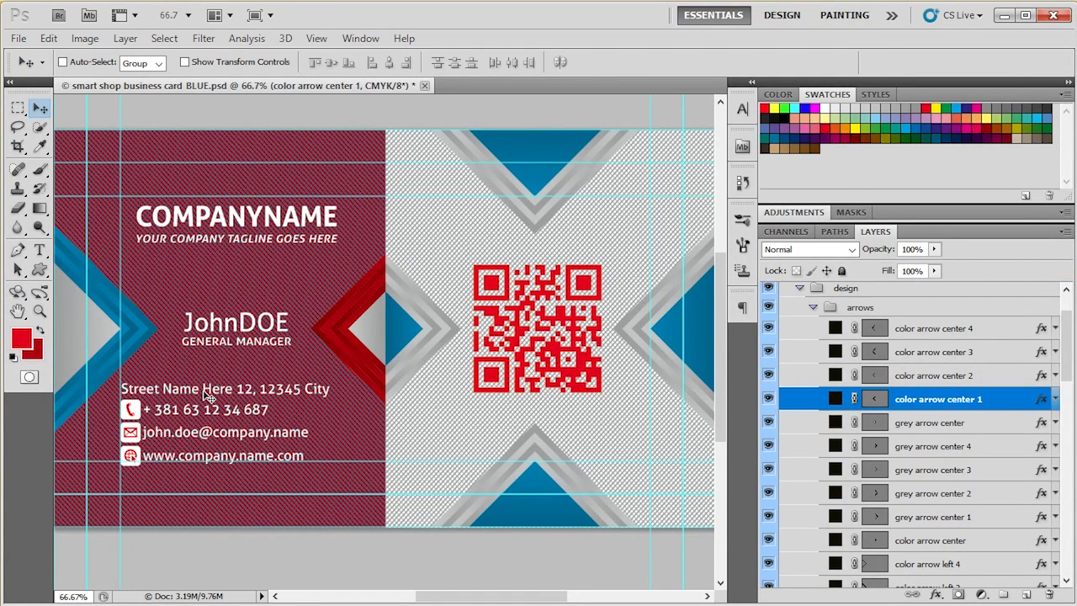
scroll(910, 427, "down", 3)
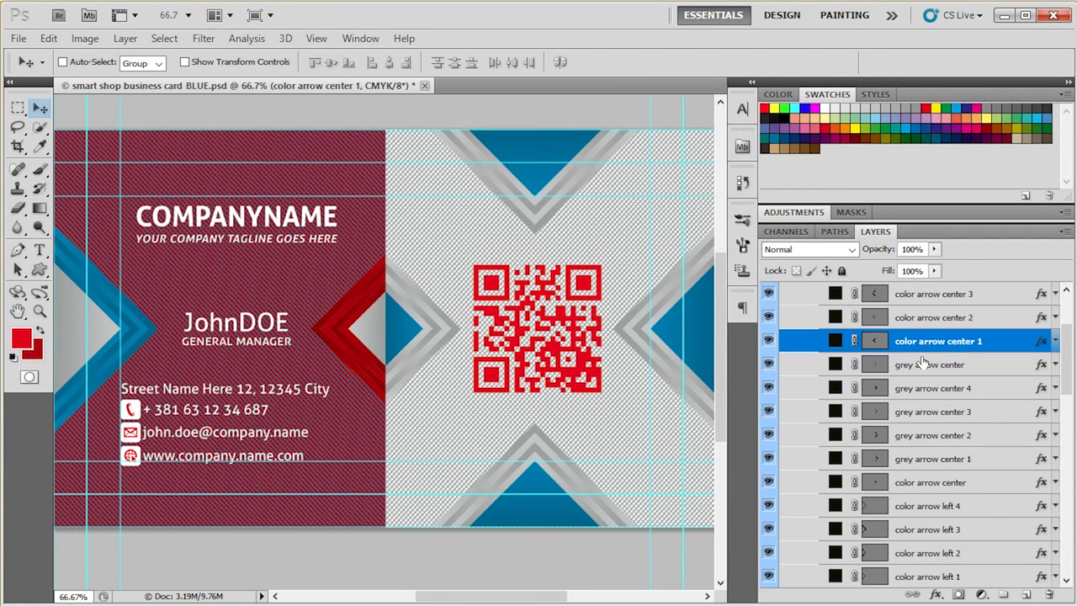
scroll(923, 362, "down", 4)
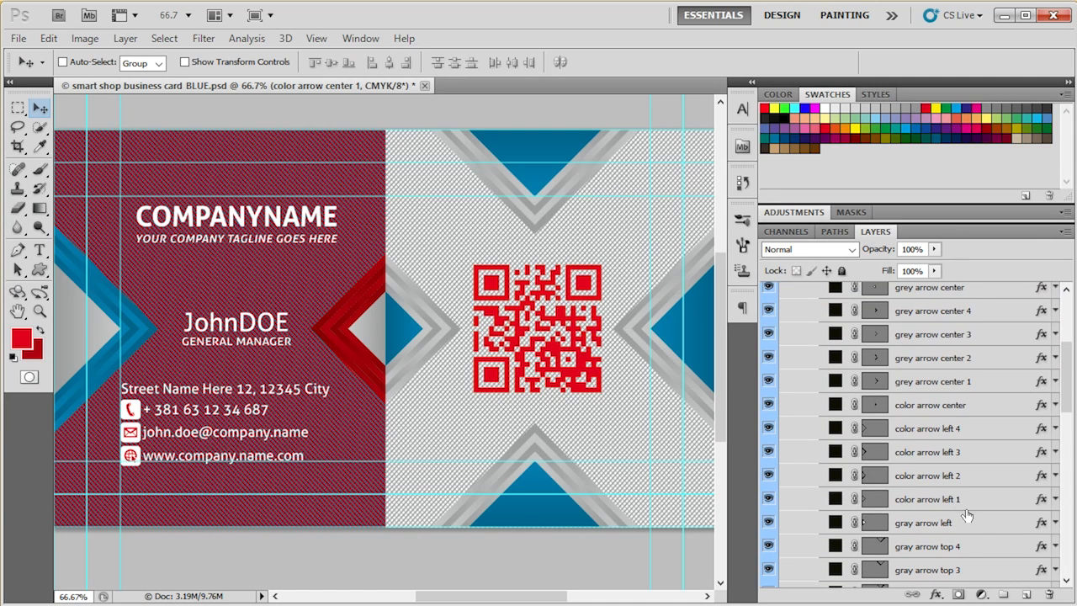
left_click(970, 502)
scroll(970, 502, "down", 4)
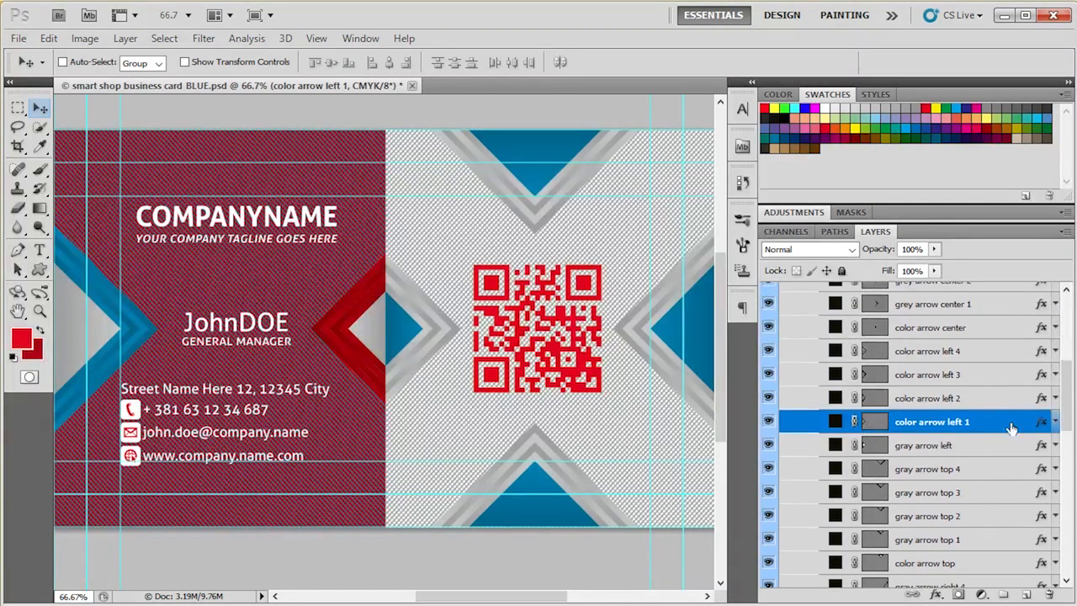
left_click(1004, 398)
left_click(999, 376)
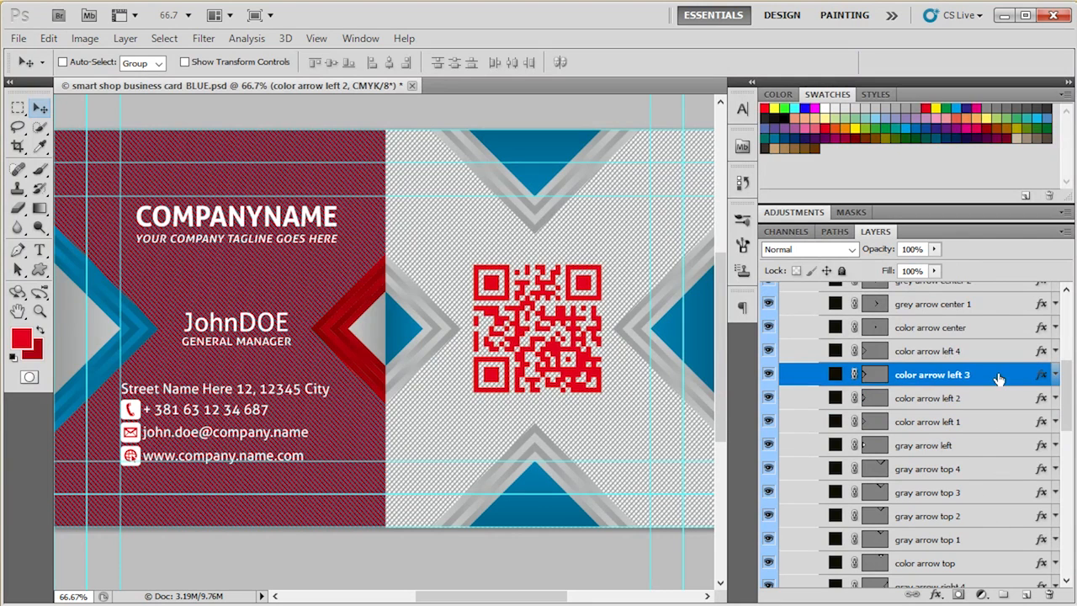
left_click(995, 356)
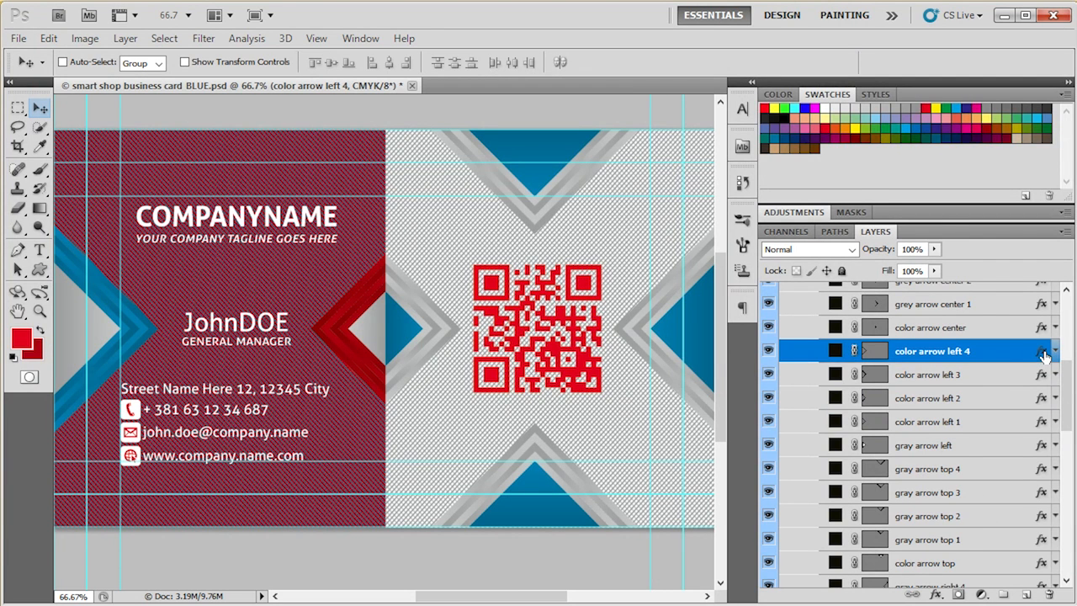
double_click(1043, 356)
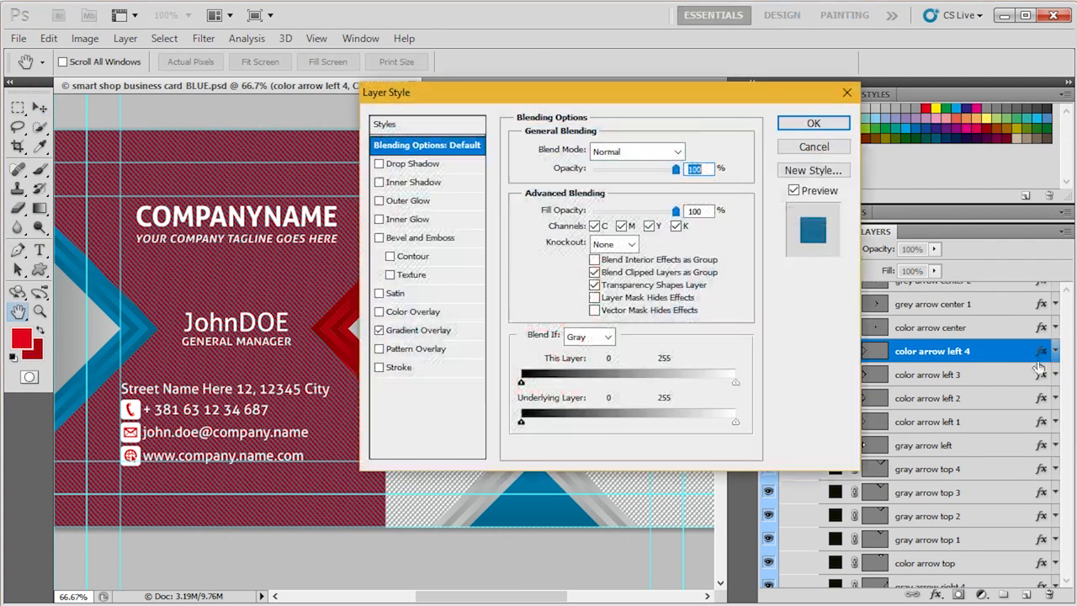
left_click(397, 331)
left_click(672, 187)
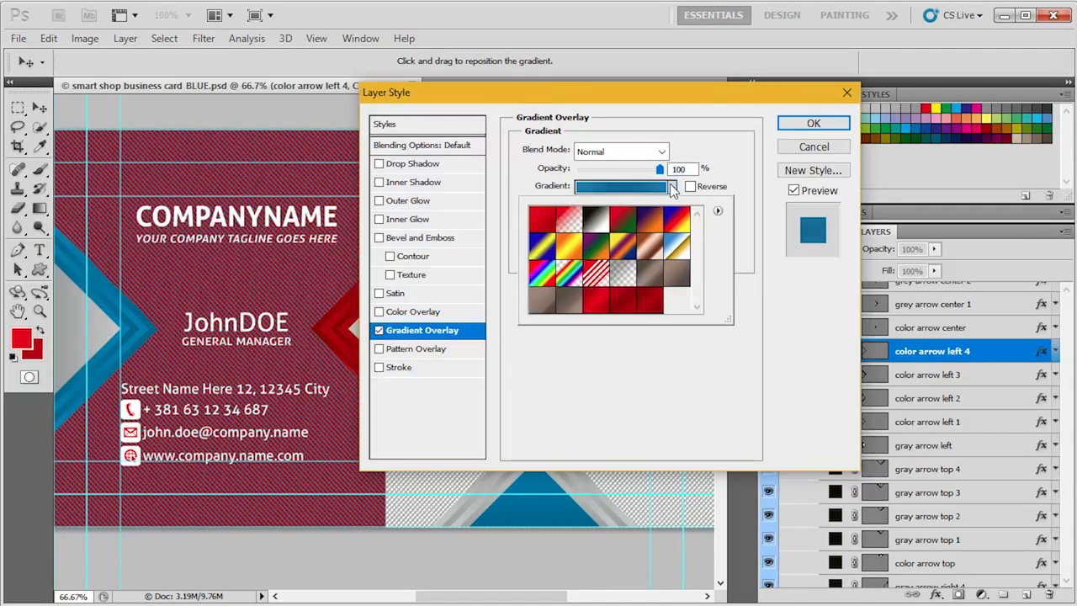
left_click(651, 299)
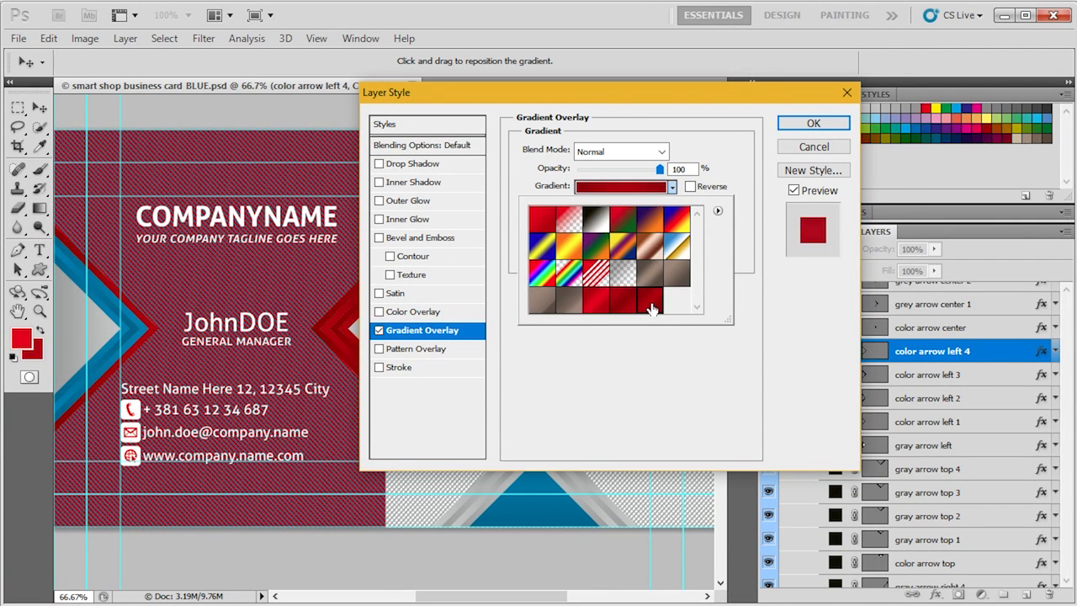
left_click(633, 306)
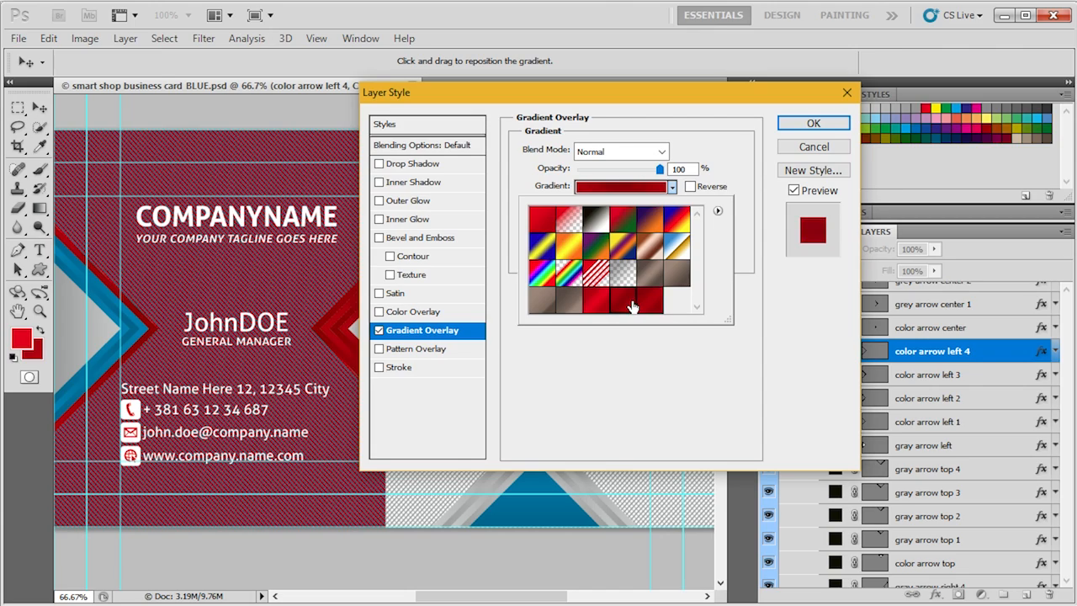
left_click(813, 123)
left_click(813, 123)
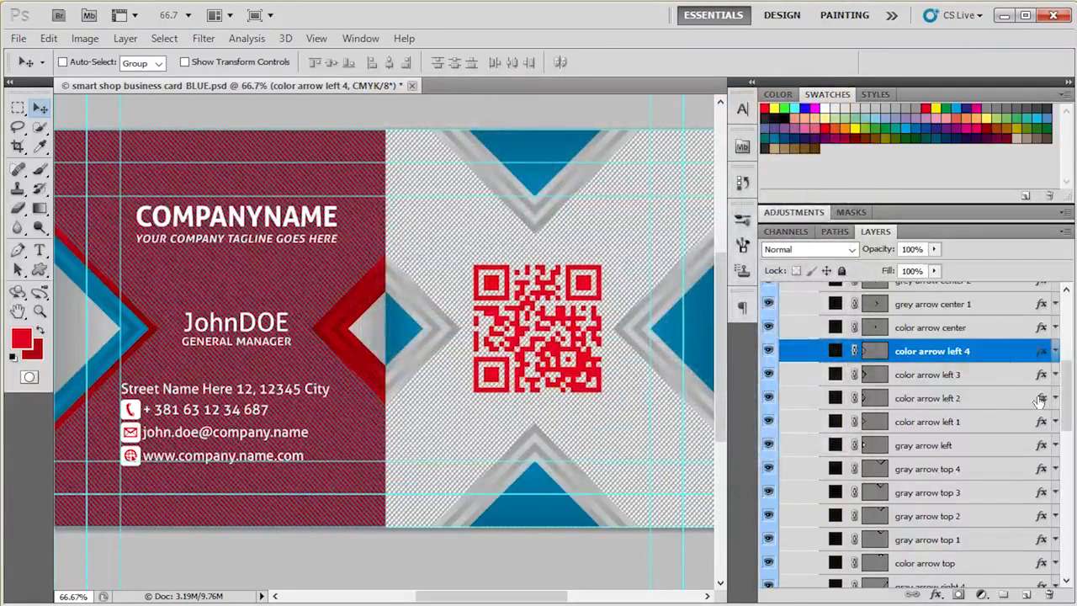
- Change the gradient overlay of color arrow left 2 to the dark red preset that precedes RED 2
double_click(1041, 402)
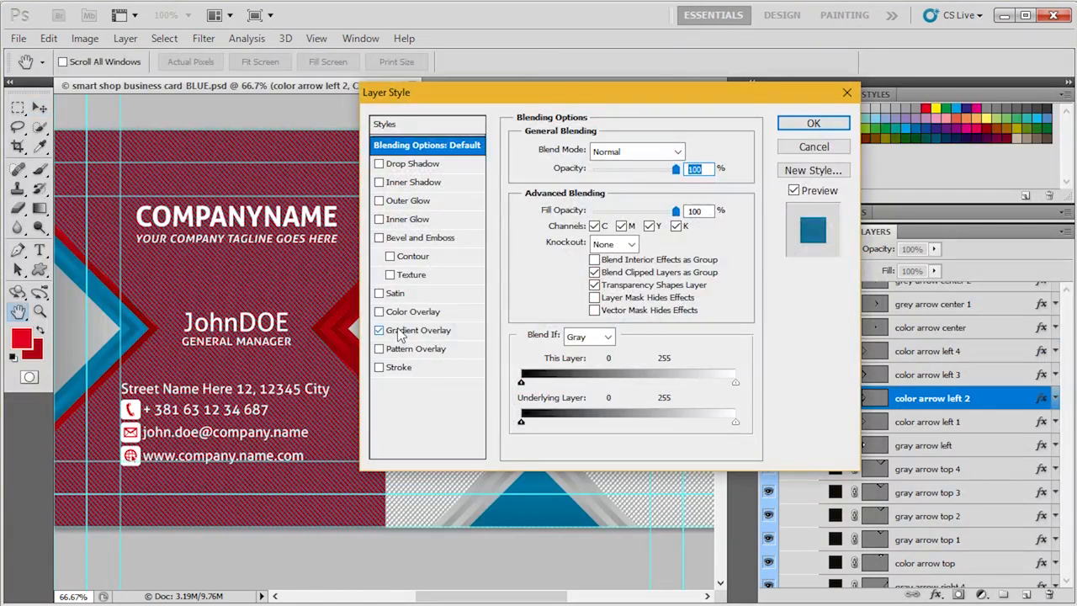
left_click(408, 330)
left_click(672, 187)
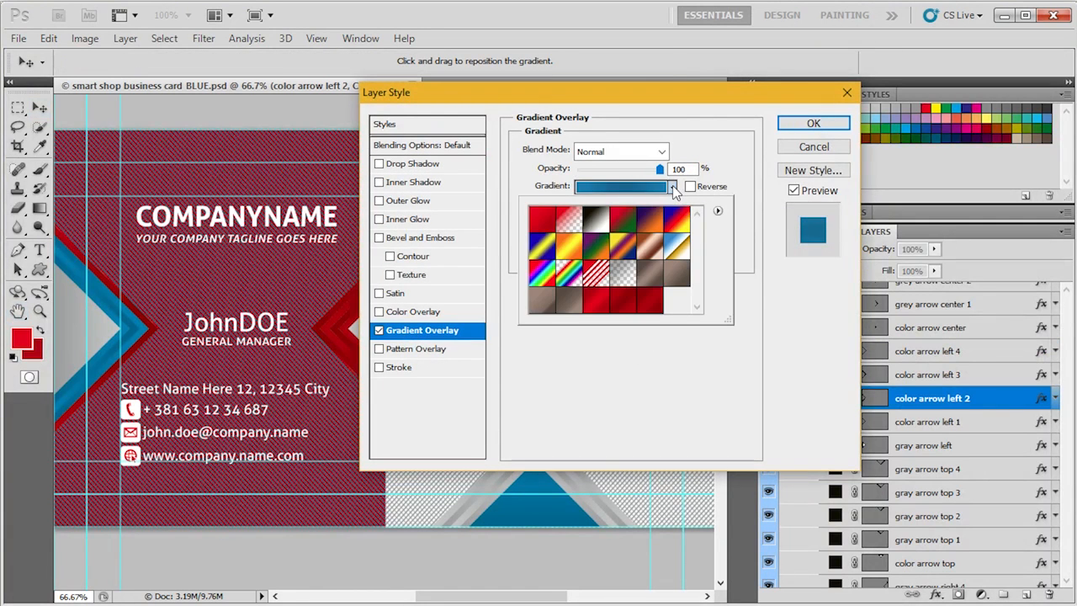
left_click(625, 300)
left_click(819, 123)
left_click(820, 122)
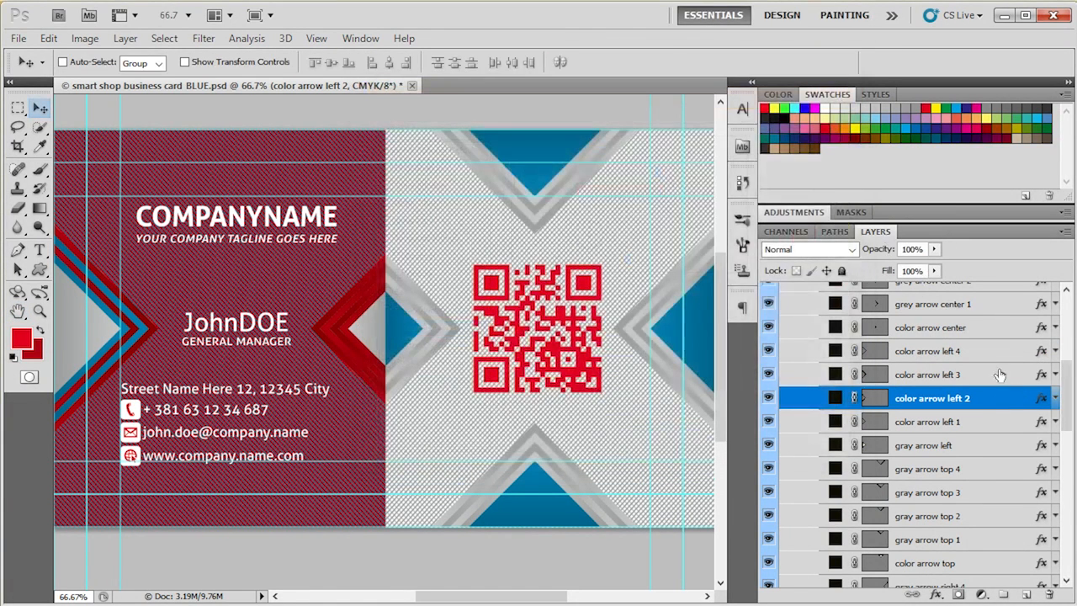
- Set the gradient overlay of color arrow left 3 to the RED 2 preset
double_click(1040, 377)
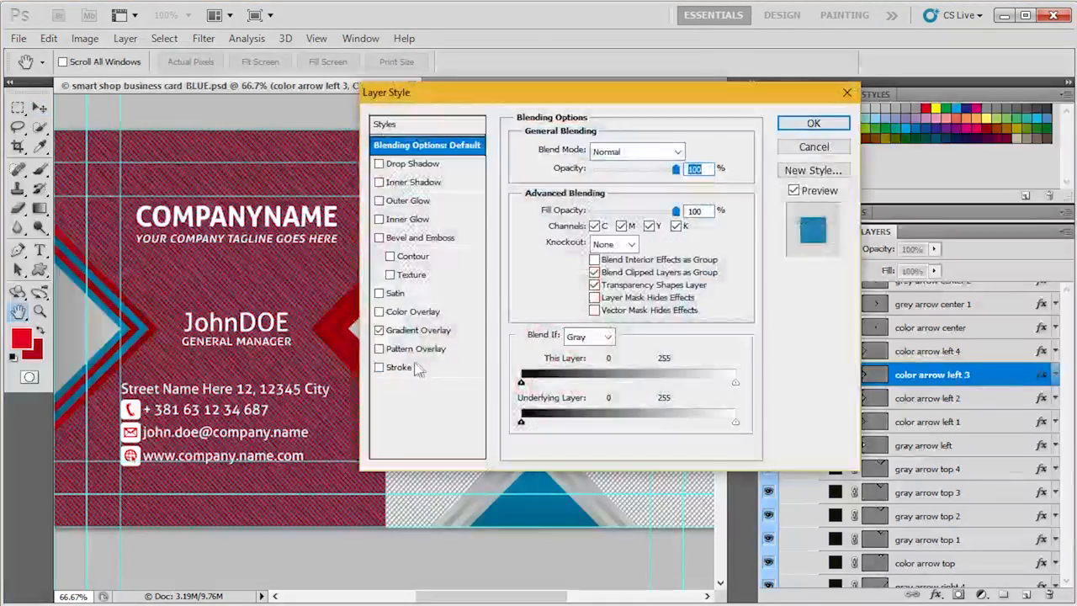
left_click(425, 331)
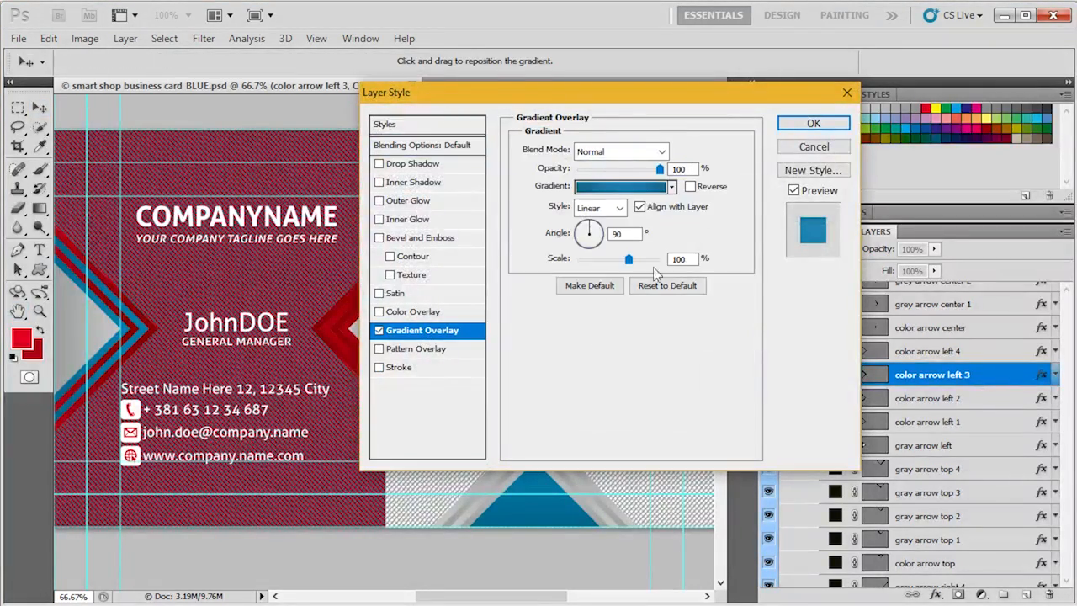
left_click(665, 187)
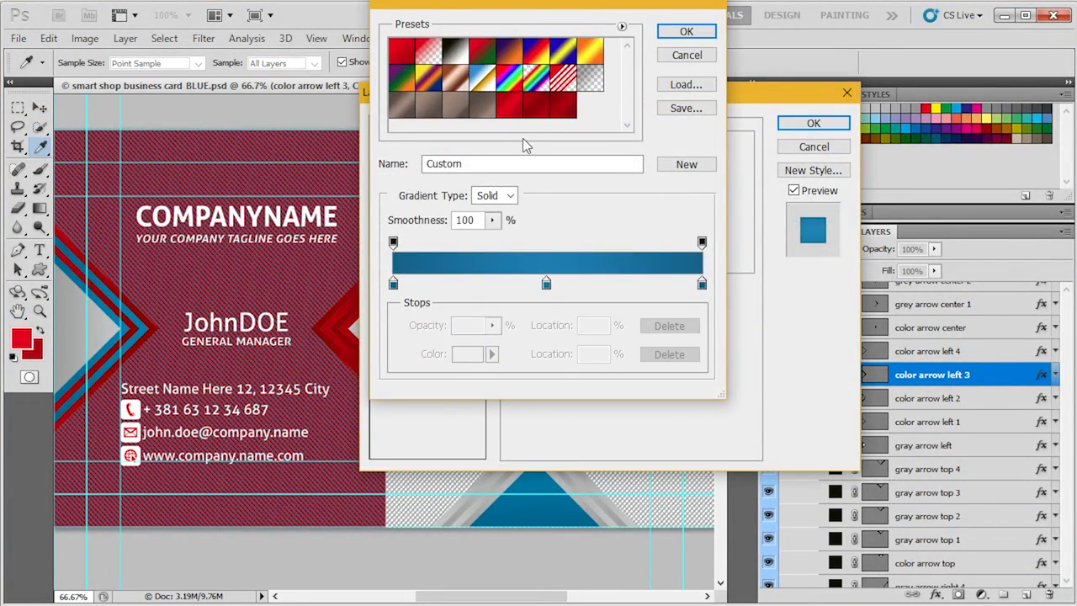
left_click(564, 111)
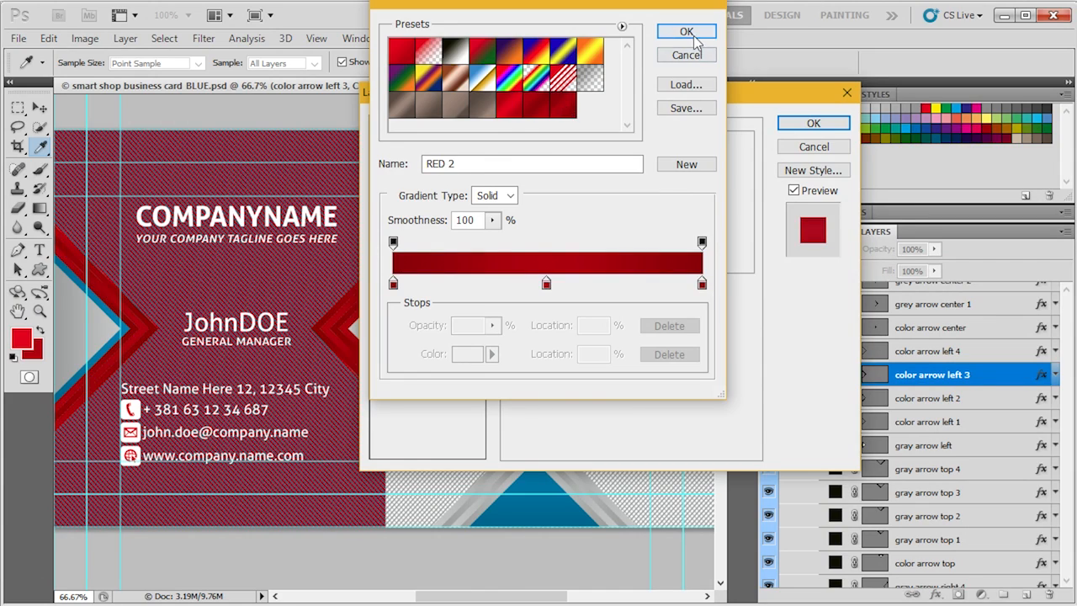
left_click(687, 31)
left_click(813, 122)
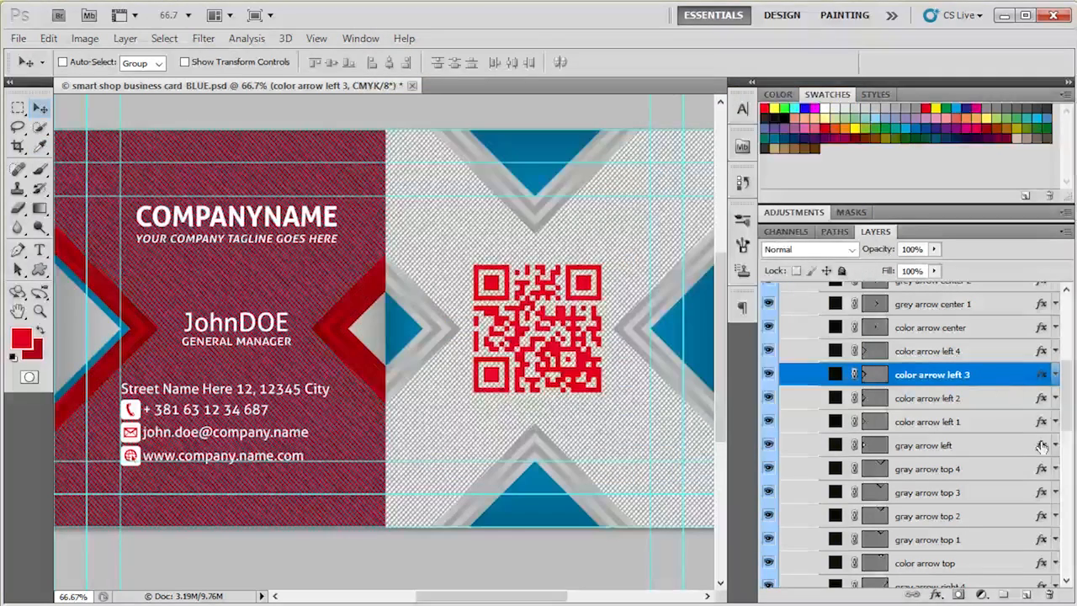
- Recolour color arrow left 1 by setting its gradient overlay to the RED 2 preset
double_click(1044, 424)
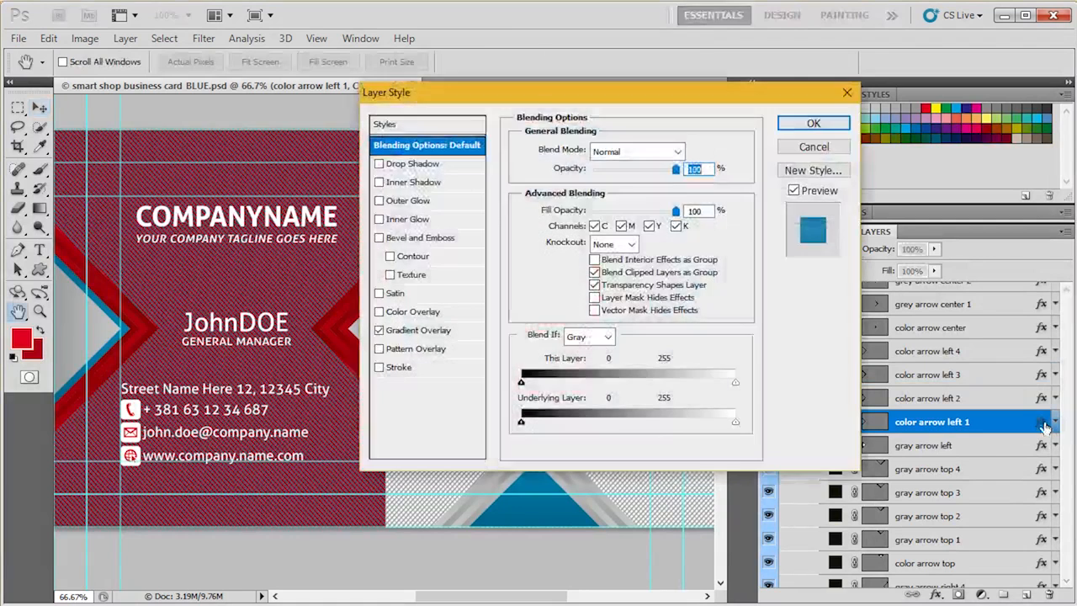
left_click(450, 328)
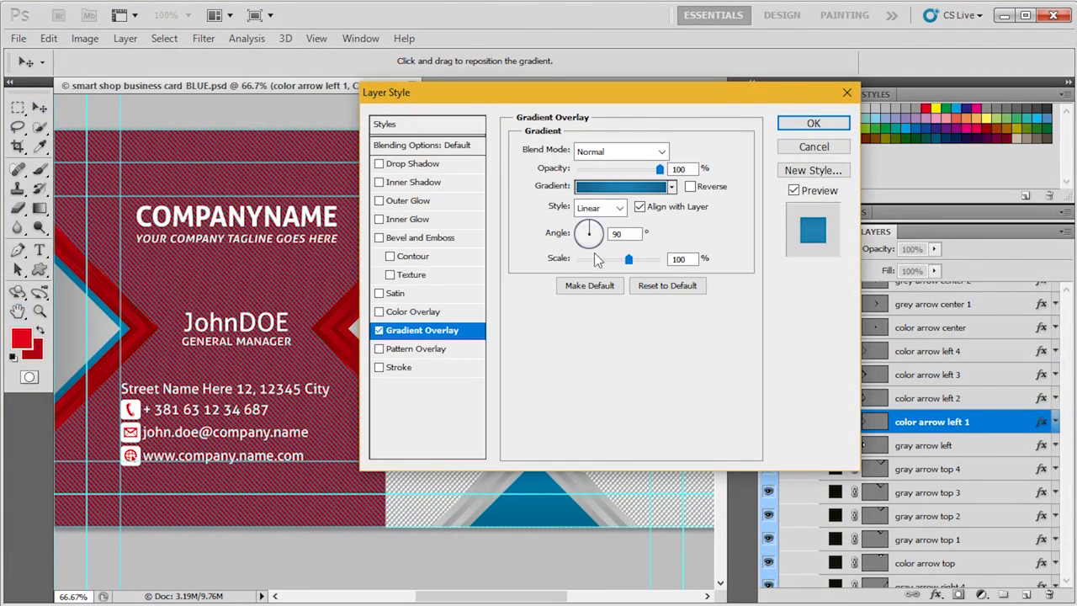
left_click(674, 188)
left_click(656, 302)
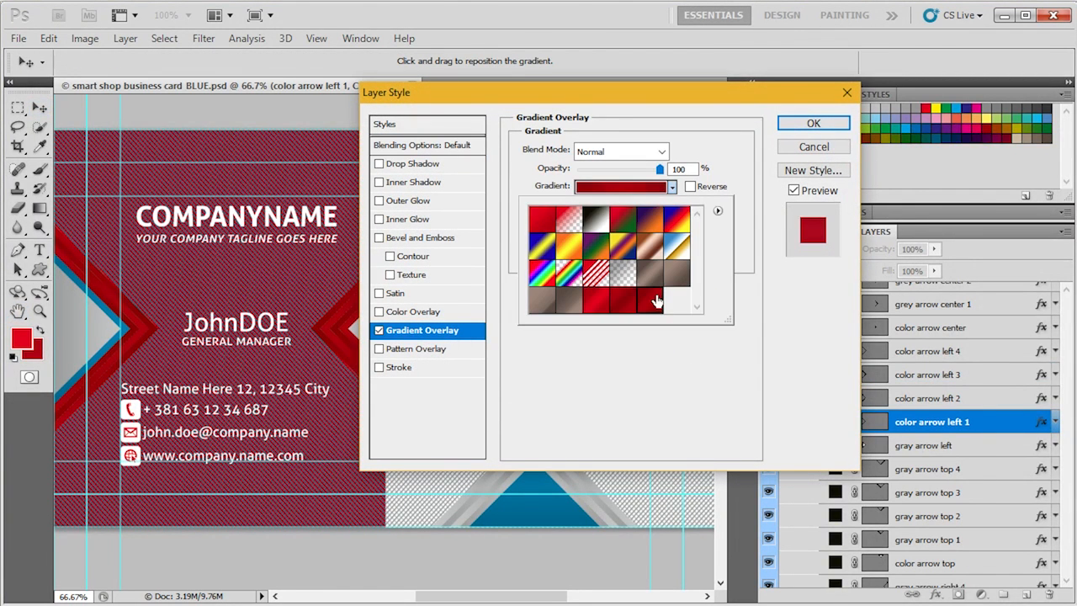
left_click(806, 122)
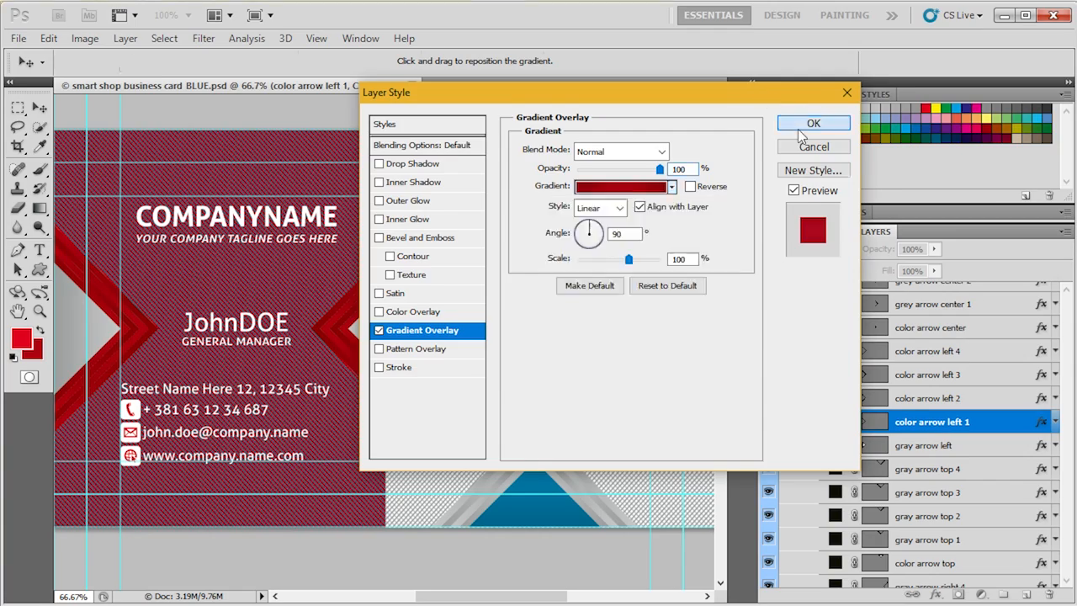
left_click(806, 122)
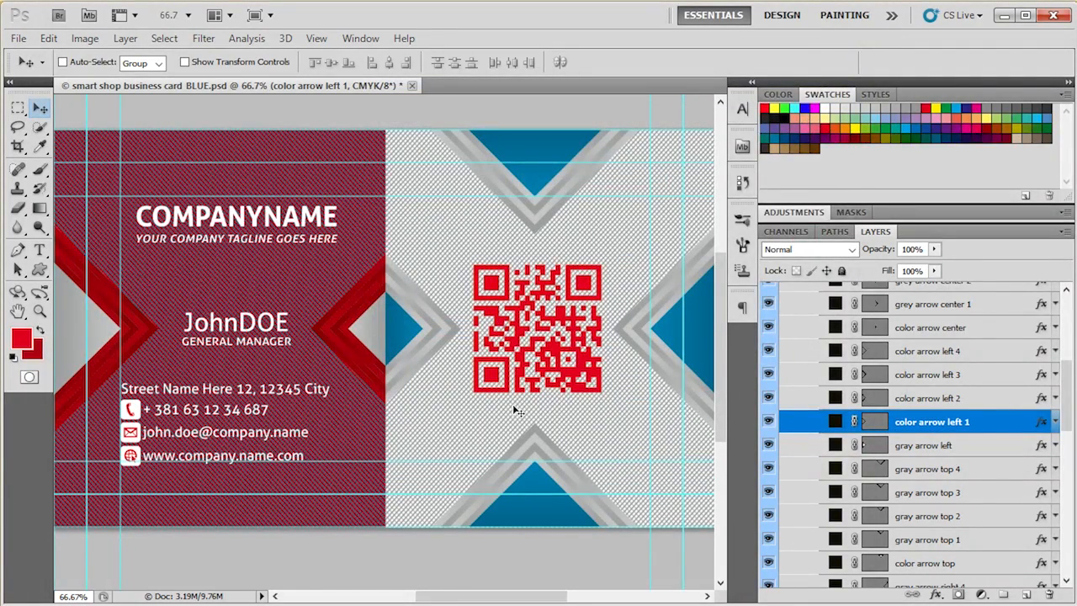
- Examine the recoloured arrows on the card up close and look through the remaining gray and color arrow layers
scroll(513, 404, "down", 1)
scroll(947, 495, "down", 1)
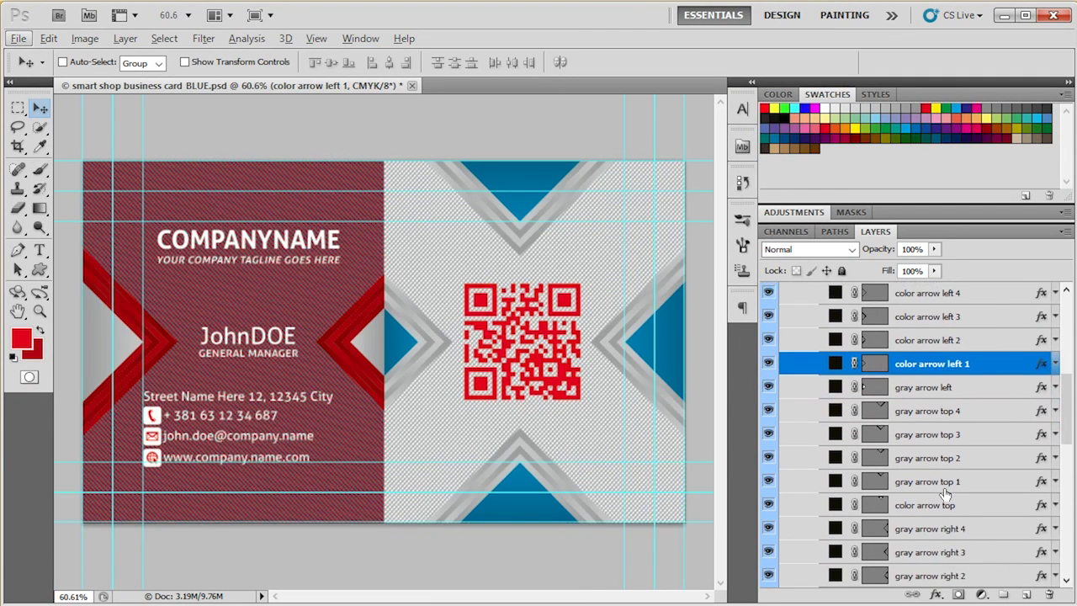
scroll(947, 495, "down", 1)
scroll(920, 492, "down", 2)
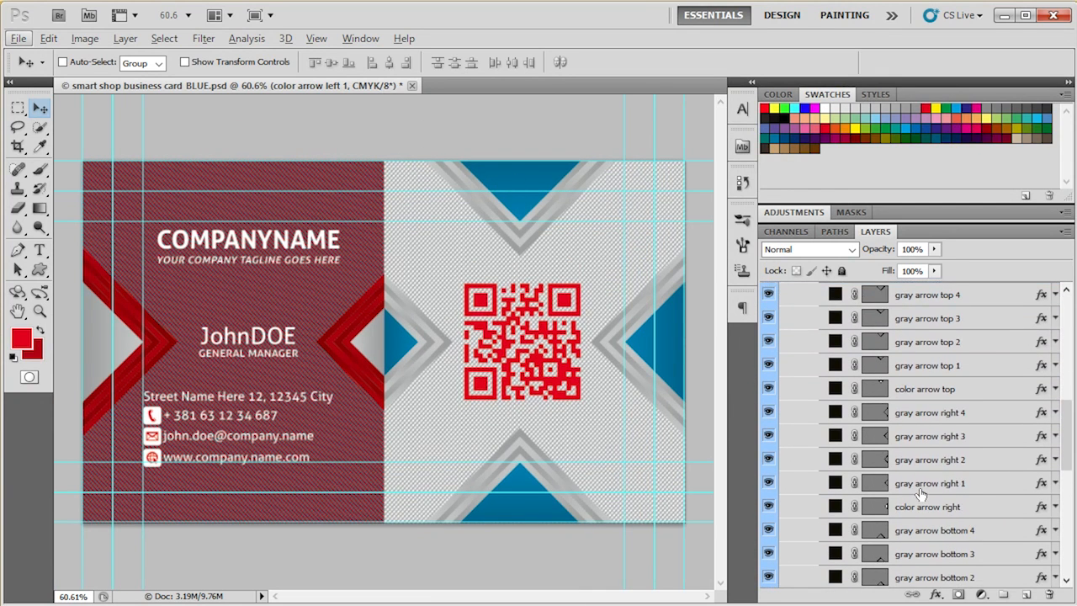
left_click(931, 348)
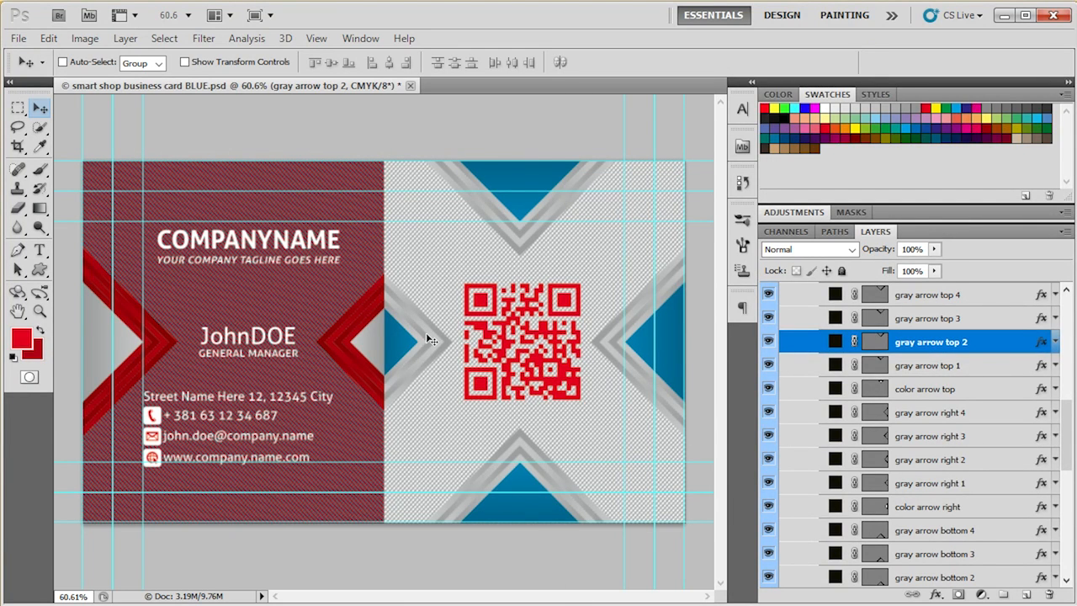
scroll(277, 429, "up", 4)
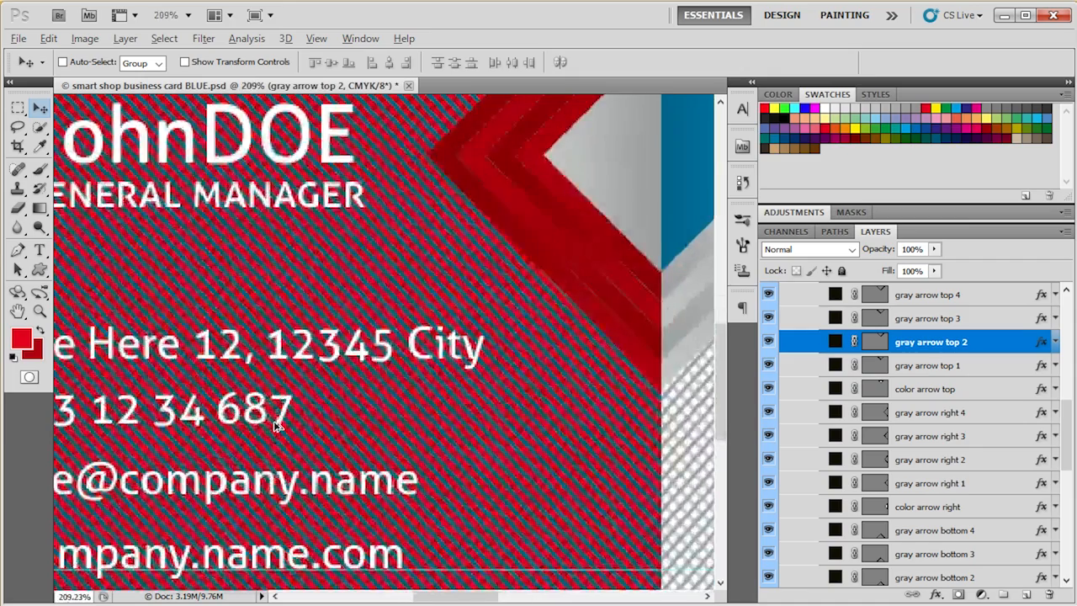
scroll(277, 427, "down", 4)
scroll(792, 430, "down", 2)
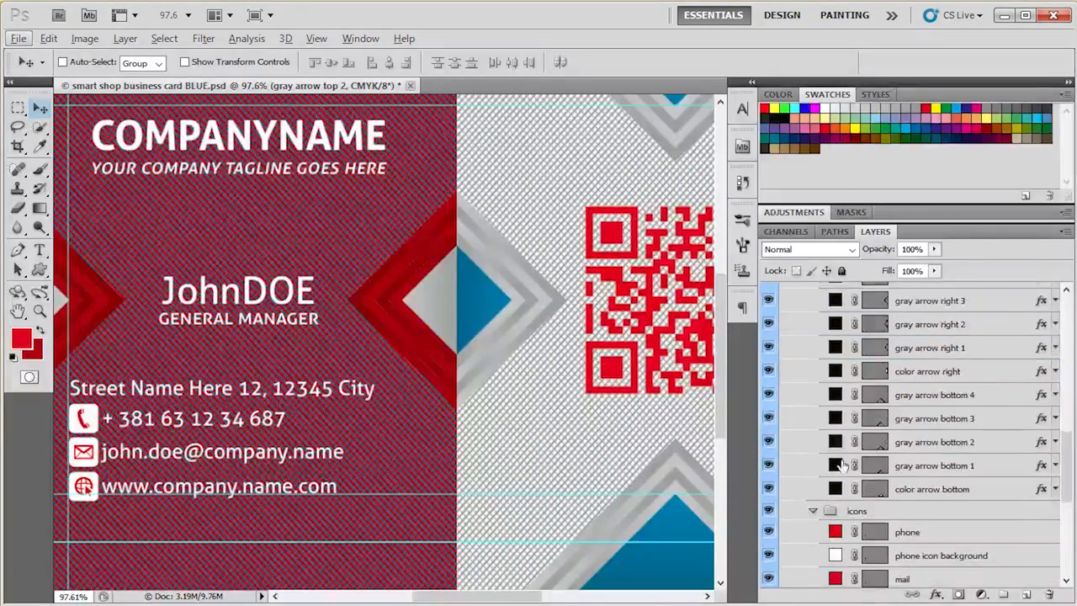
scroll(792, 422, "up", 2)
scroll(475, 410, "down", 1)
scroll(474, 410, "down", 2)
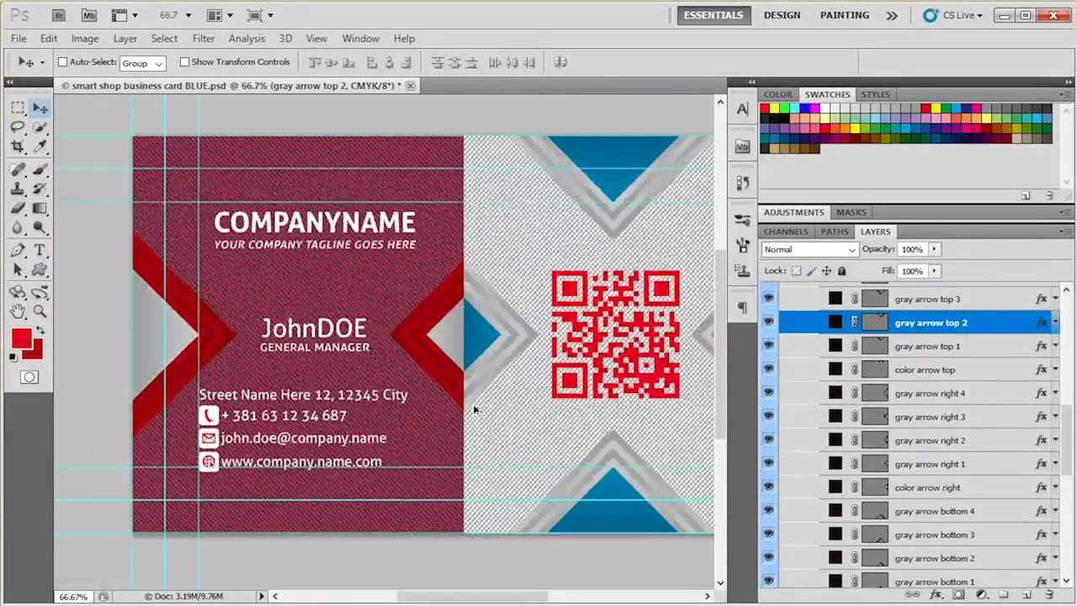
scroll(586, 350, "up", 2)
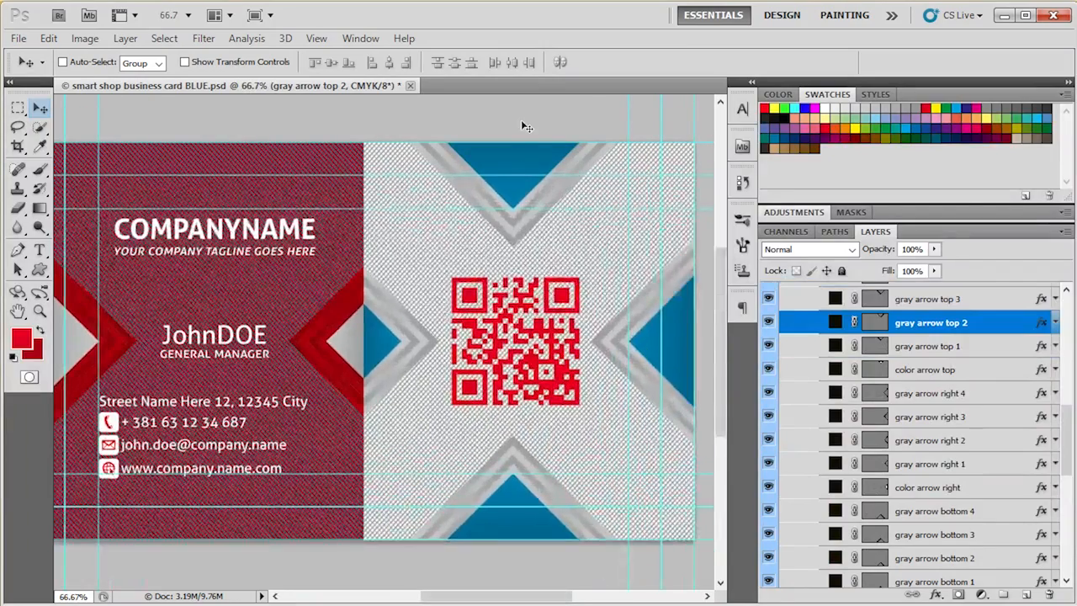
- Widen the document area so the whole card fits in view, and minimize the program window
left_click_drag(758, 374, 886, 375)
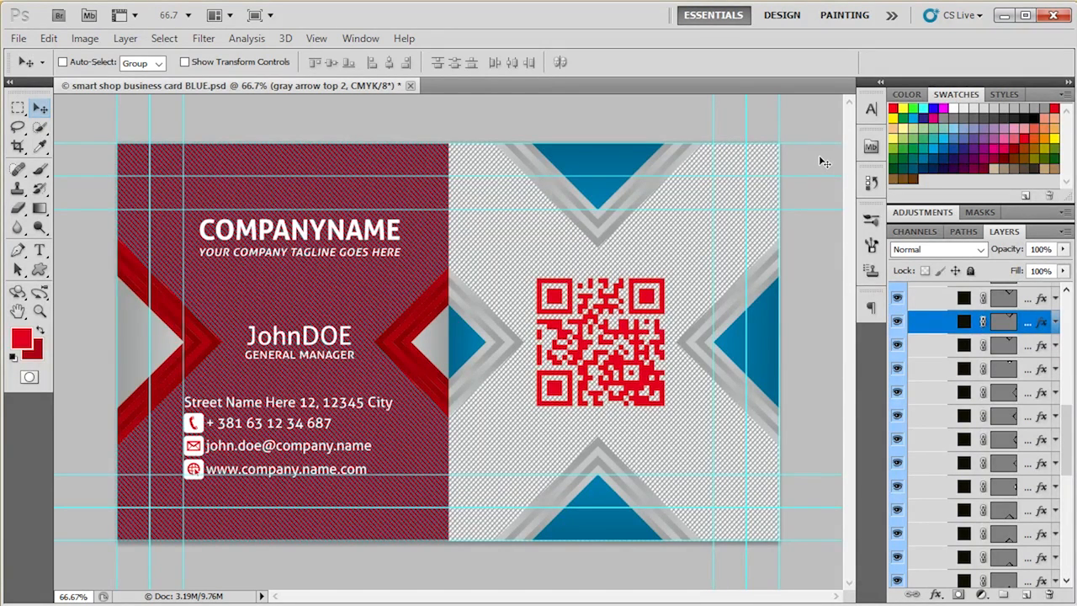
left_click(1006, 17)
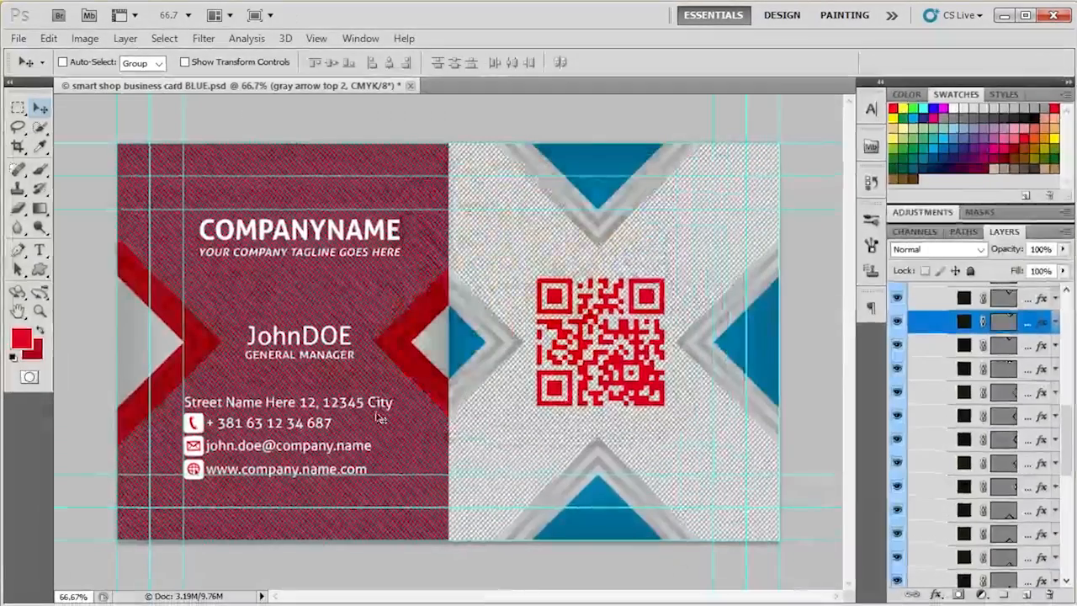
- Collapse the arrows and design groups and expand the text group inside the FRONT group
scroll(936, 419, "up", 4)
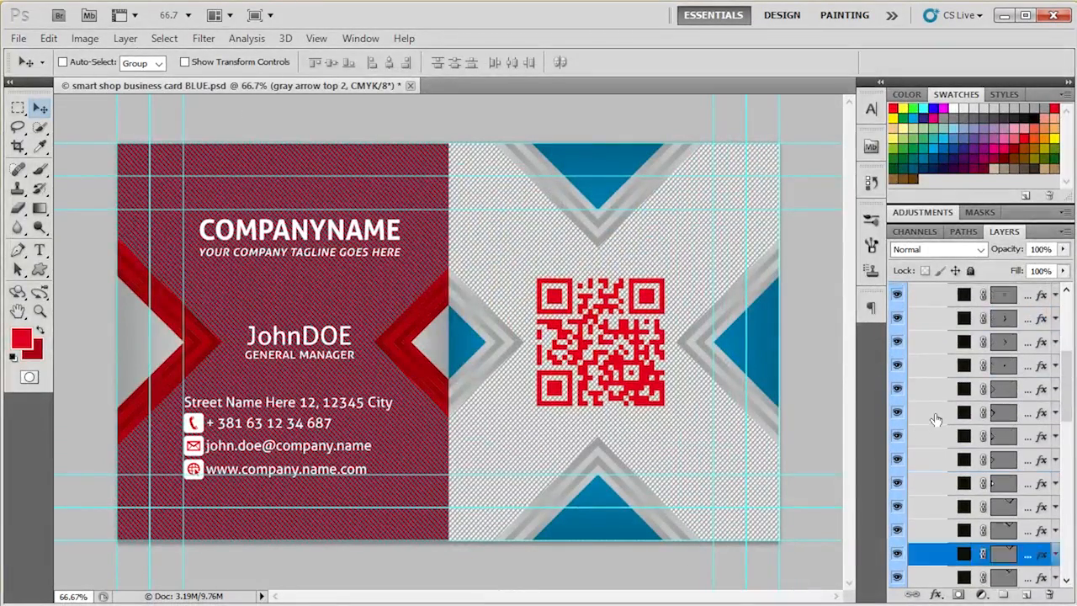
scroll(936, 419, "up", 5)
left_click(941, 369)
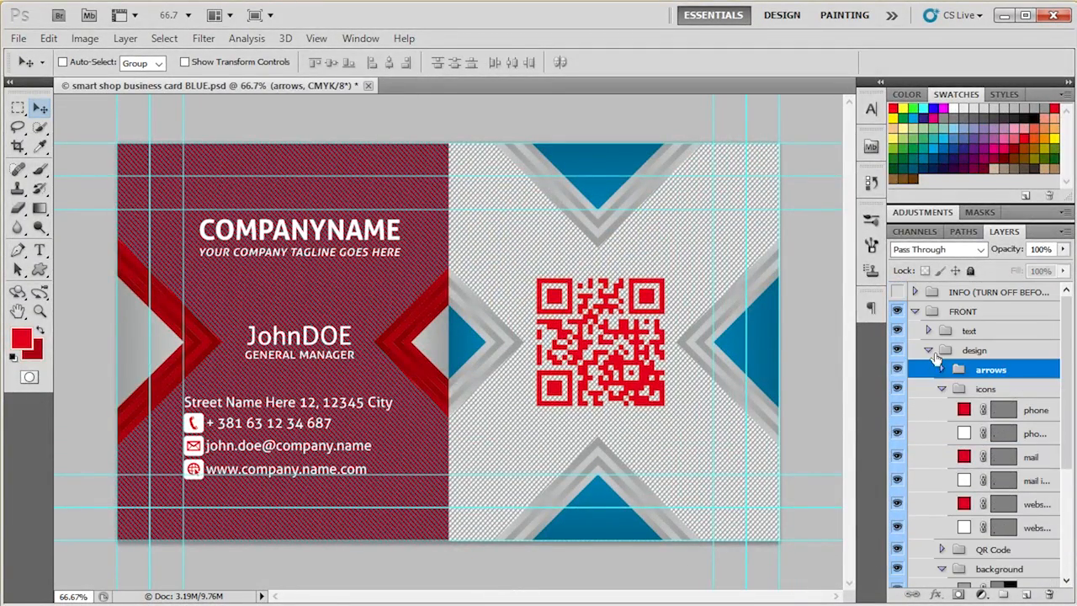
left_click(928, 350)
left_click(927, 331)
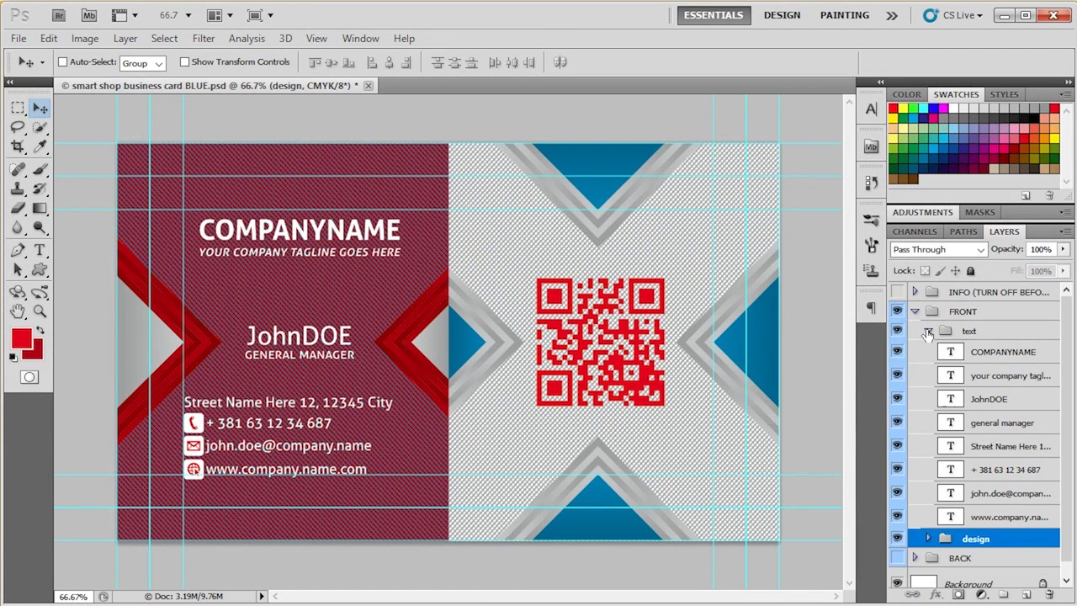
- Replace the COMPANYNAME text on the front of the card with "Smart Shop"
left_click(953, 355)
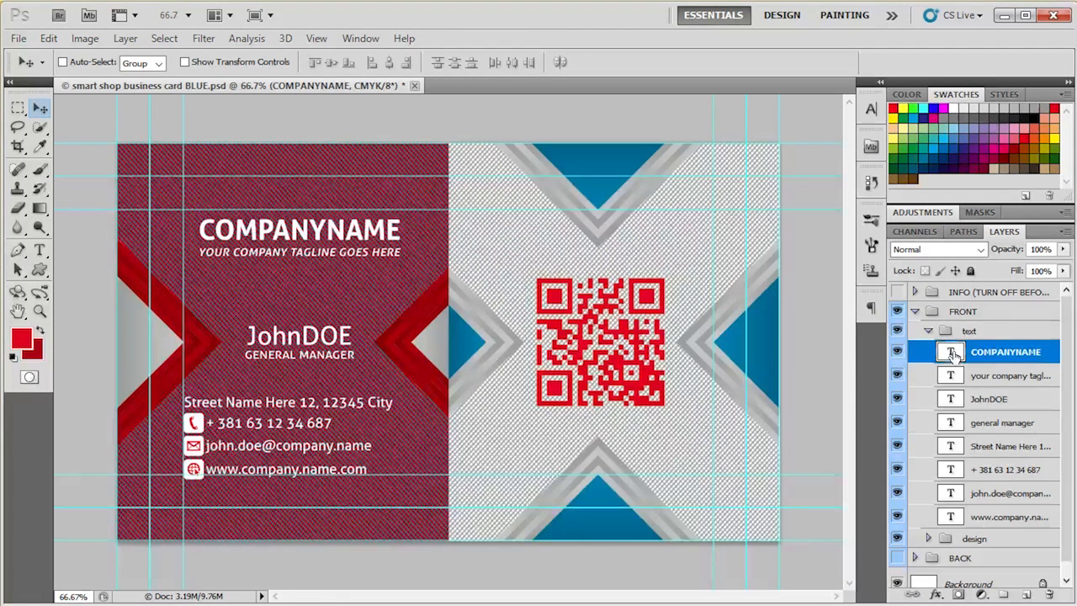
double_click(952, 354)
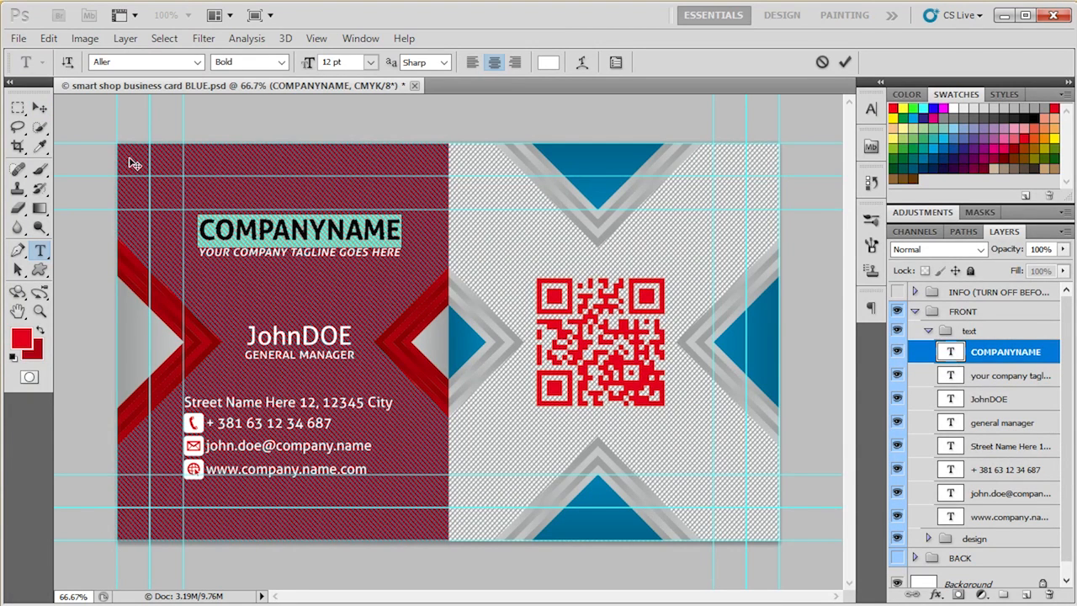
key("ctrl+Return")
key("v")
double_click(958, 352)
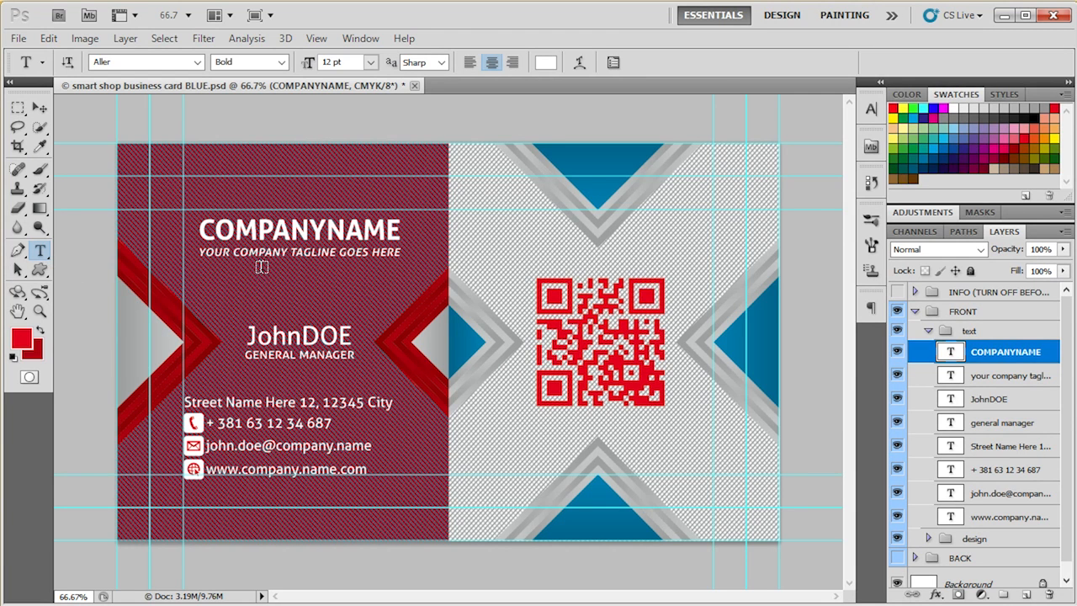
left_click_drag(199, 228, 422, 234)
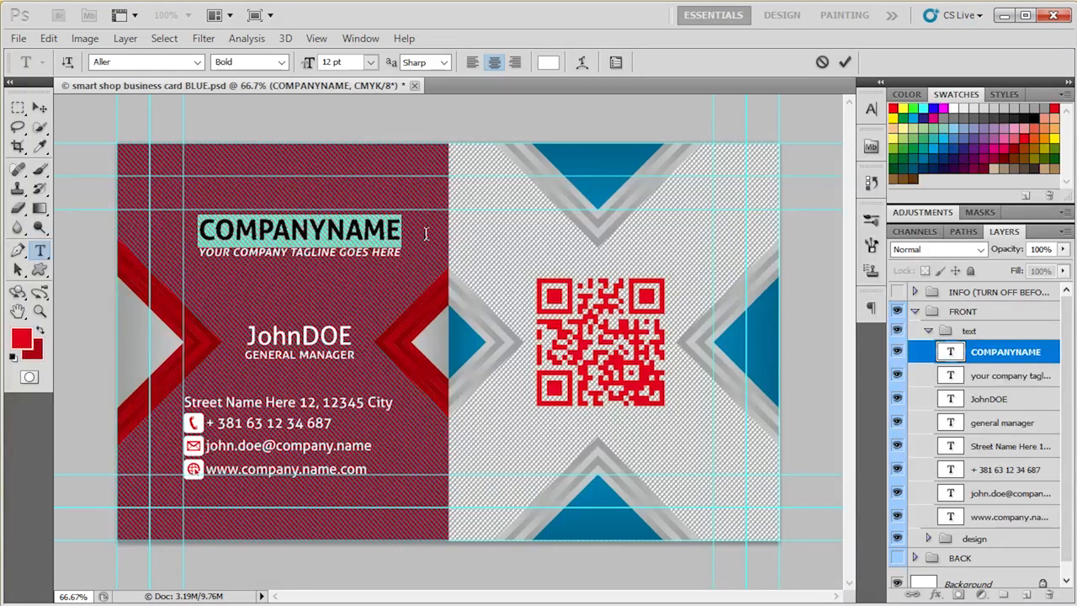
type("Smar")
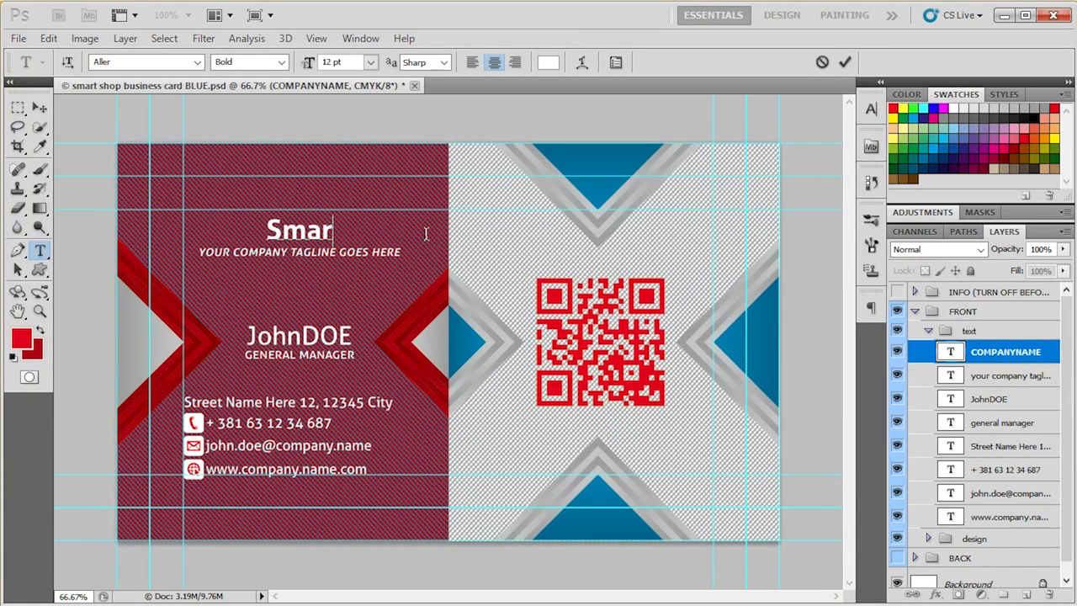
type("t Shop")
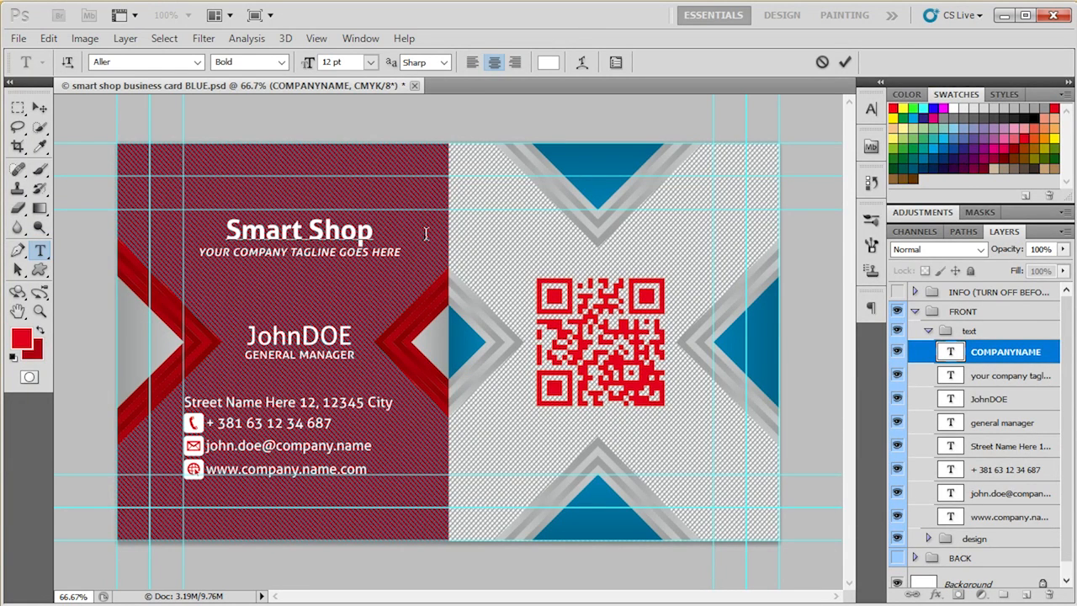
left_click(40, 108)
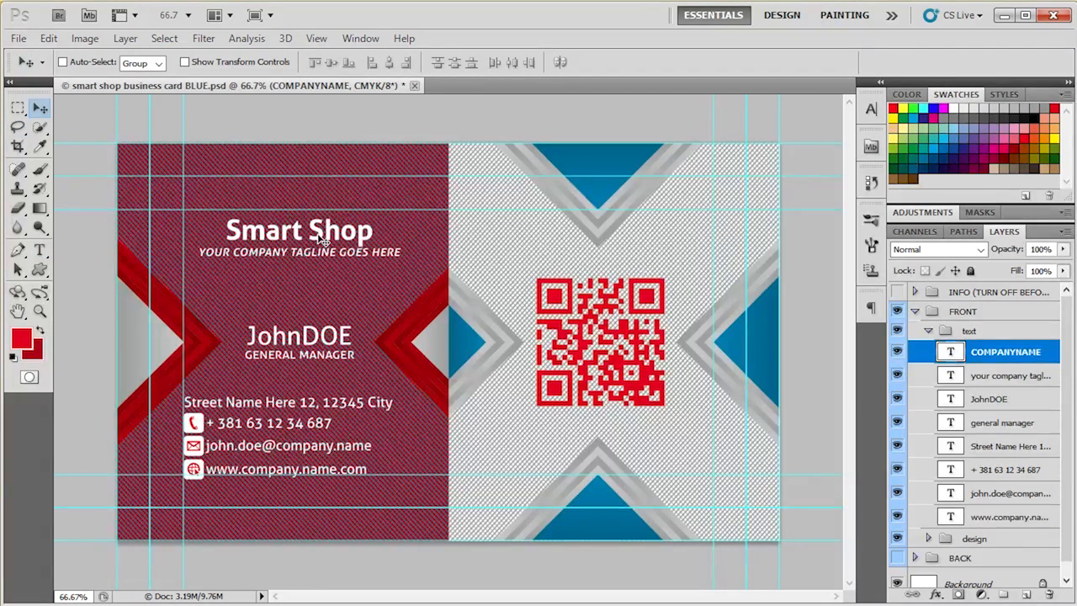
- Check the tagline and person's name layers, hiding and reshowing the name to identify its text on the card
left_click(995, 381)
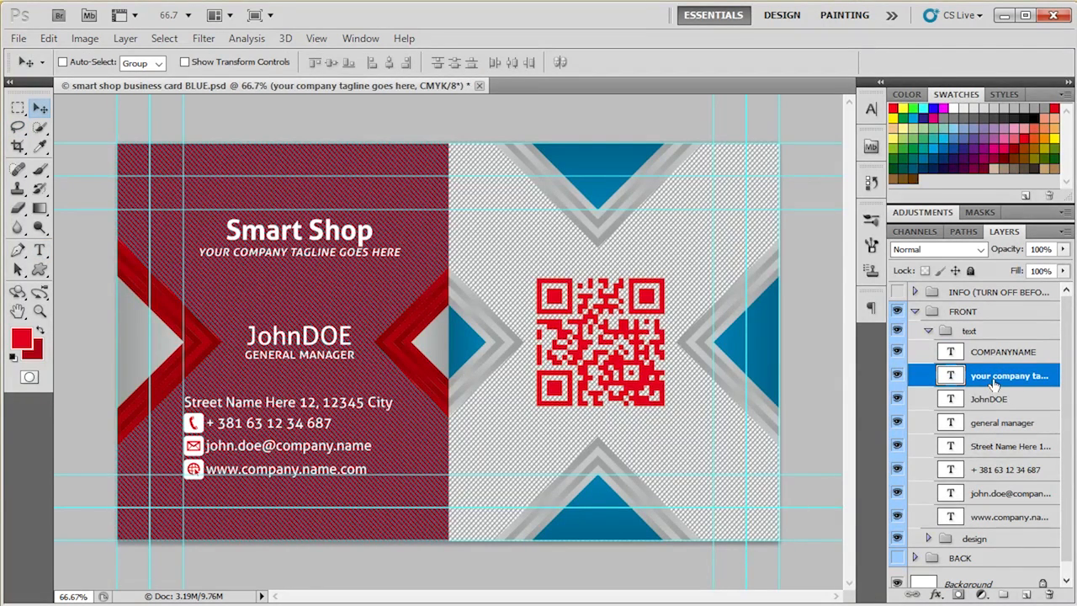
left_click(896, 399)
left_click(896, 399)
left_click(956, 402)
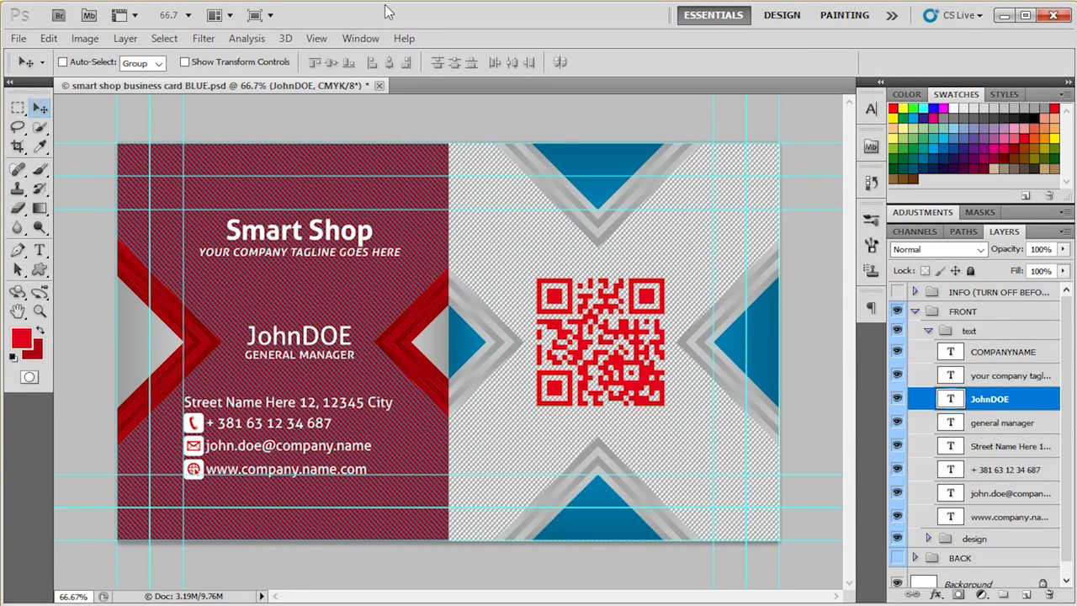
- Try All Caps on the company name text in the Character settings, turn it back off and hide the settings
left_click(374, 39)
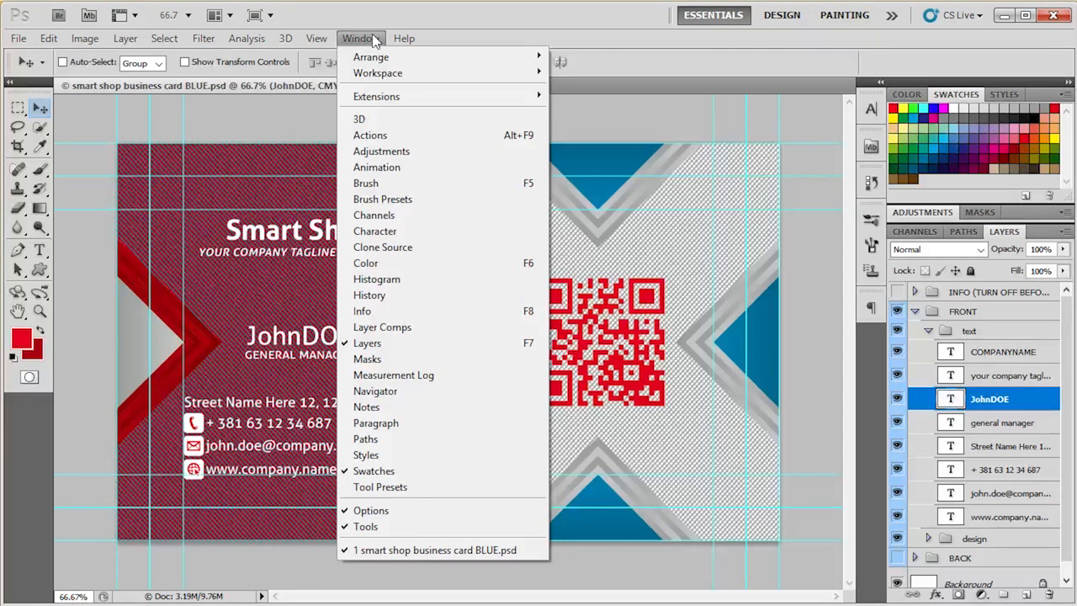
left_click(395, 233)
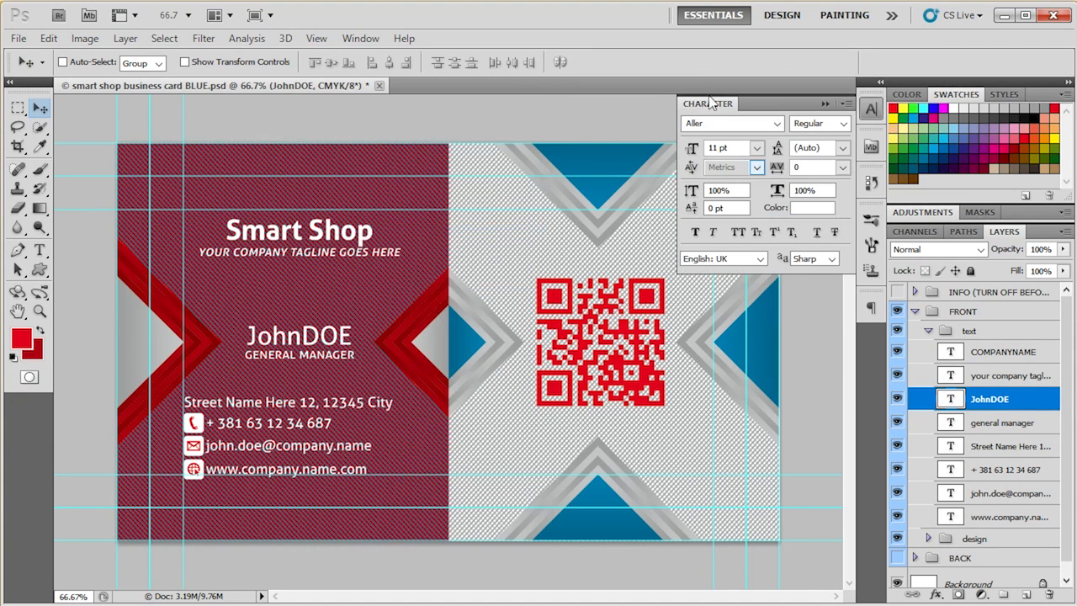
left_click(989, 331)
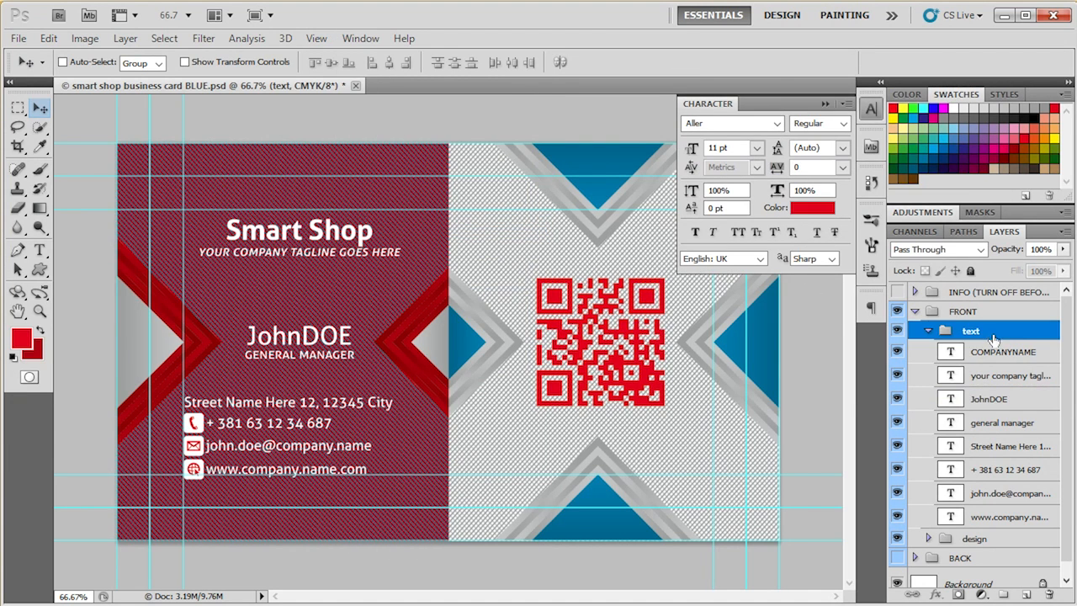
left_click(995, 351)
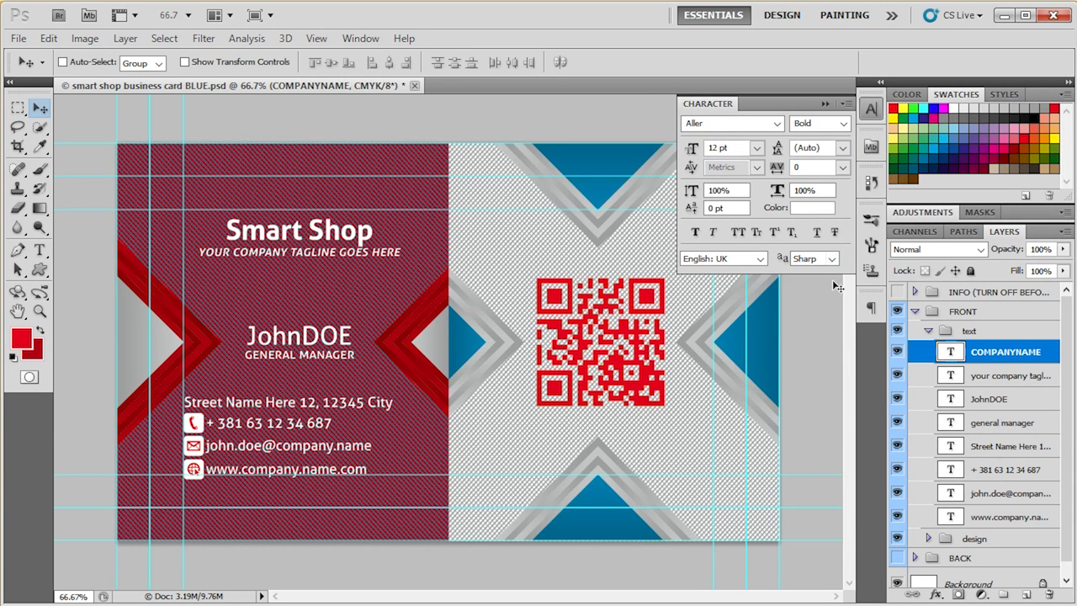
left_click(738, 231)
left_click(738, 231)
left_click(871, 109)
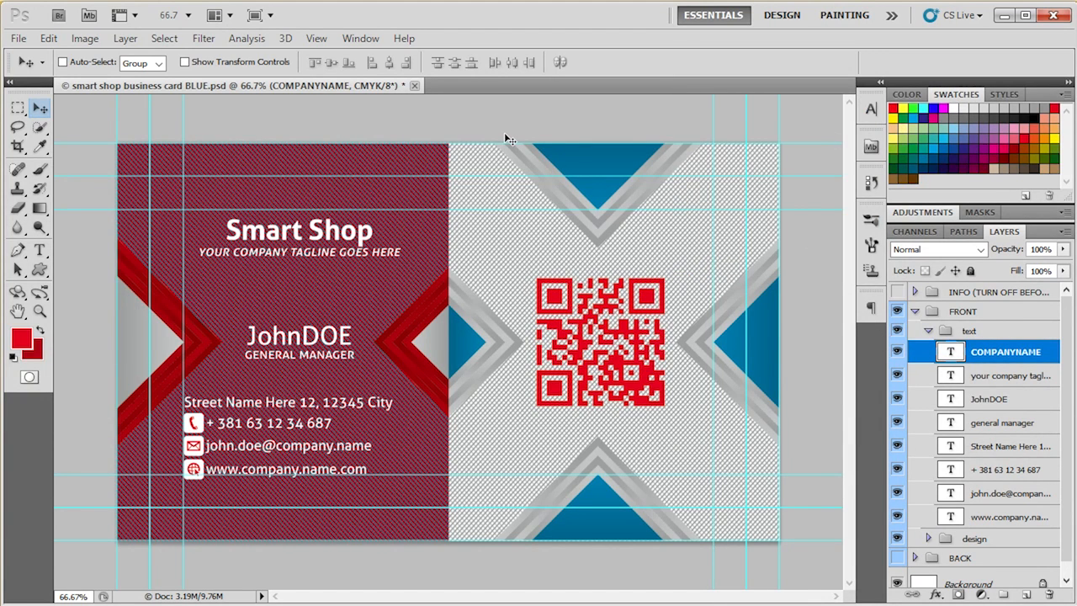